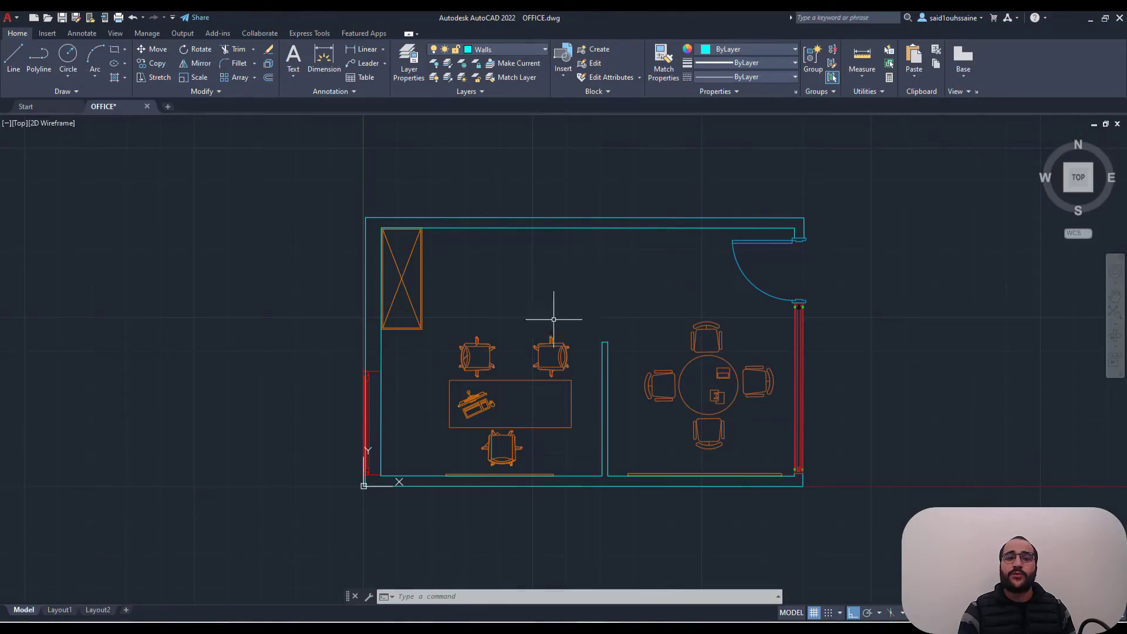
- Examine the office floor plan's walls, furniture, door, windows and the two boards along the lower wall
middle_click_drag(585, 314, 588, 280)
scroll(573, 346, "up", 2)
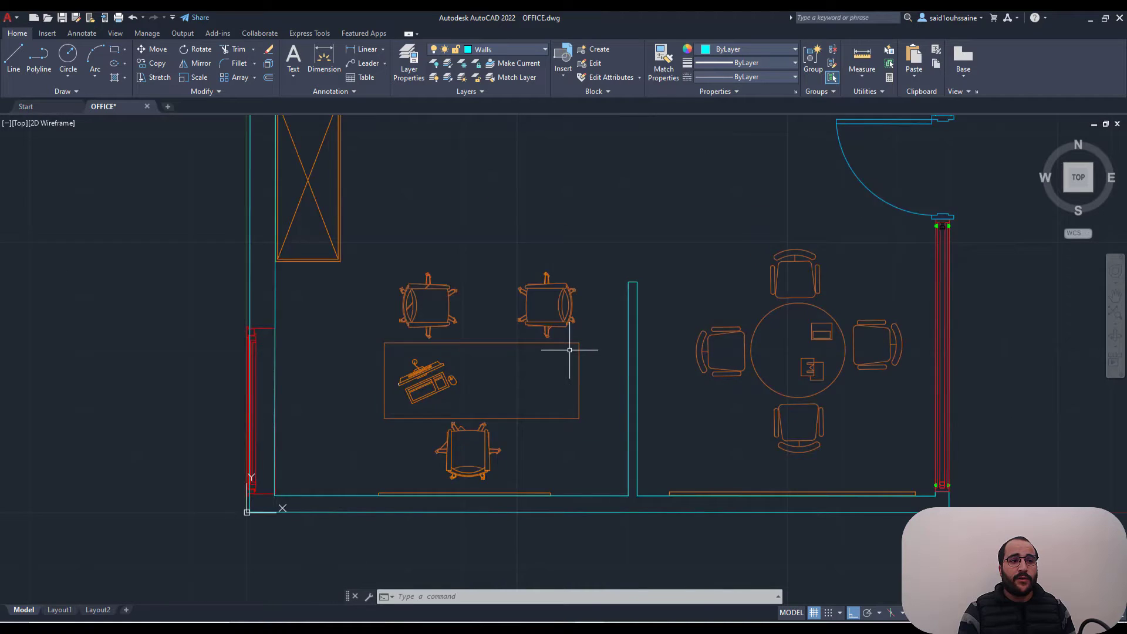
scroll(573, 347, "down", 2)
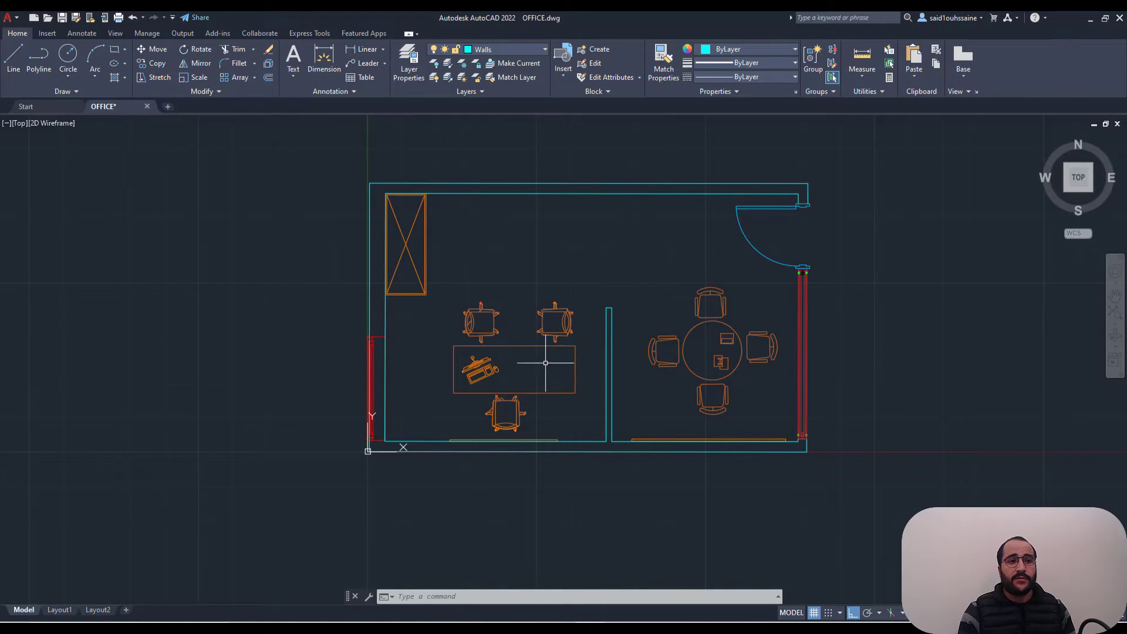
scroll(688, 440, "up", 4)
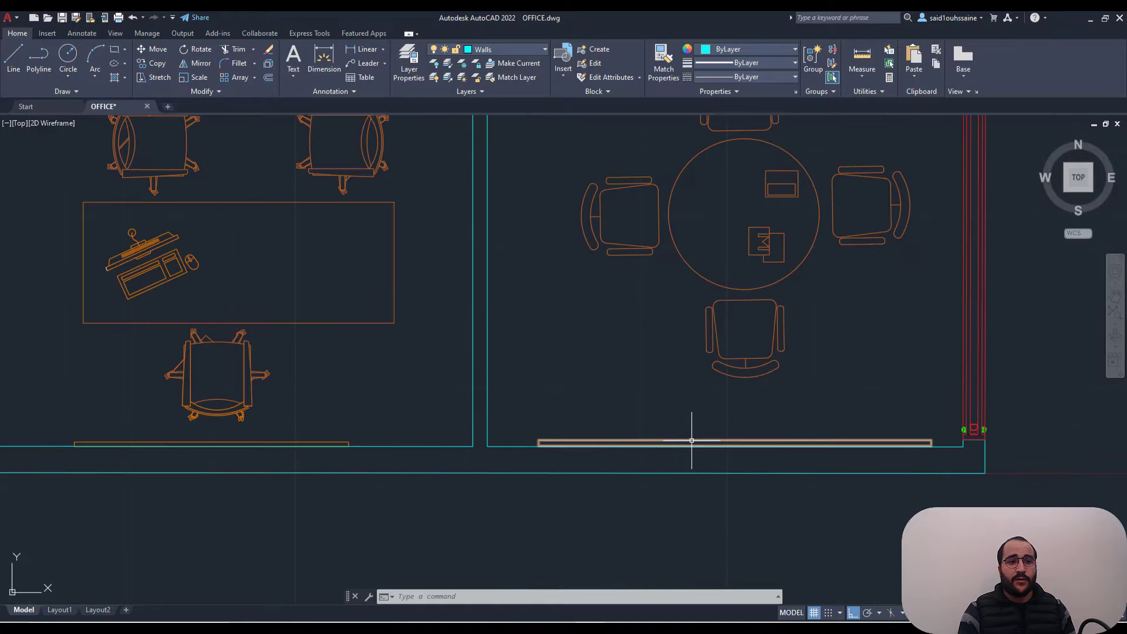
scroll(320, 441, "down", 2)
scroll(322, 437, "down", 2)
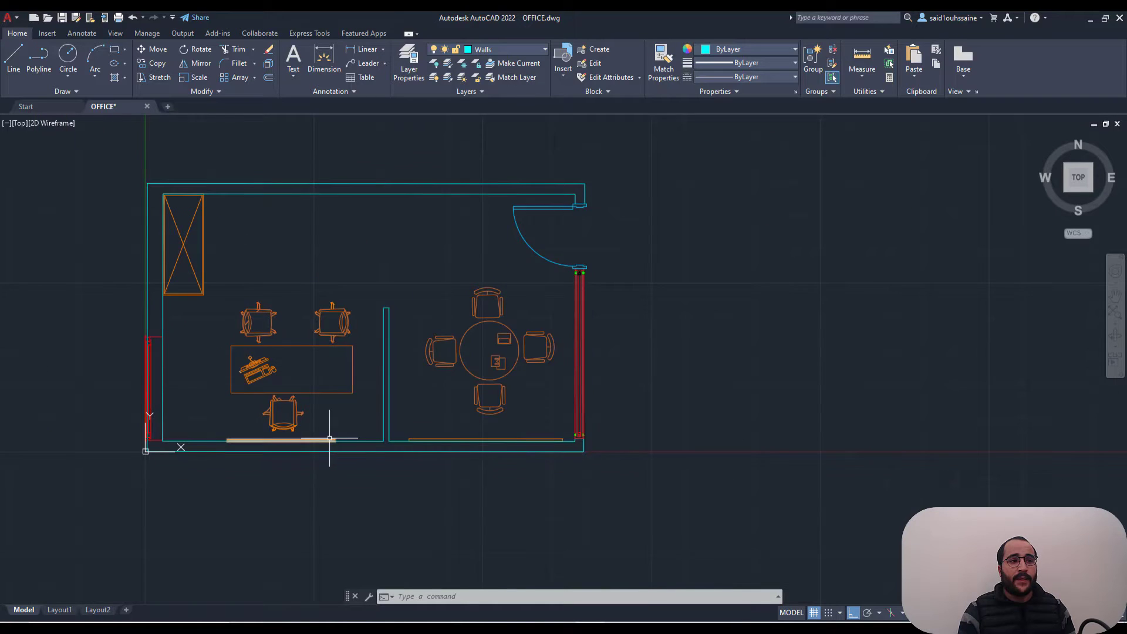
middle_click_drag(365, 395, 485, 414)
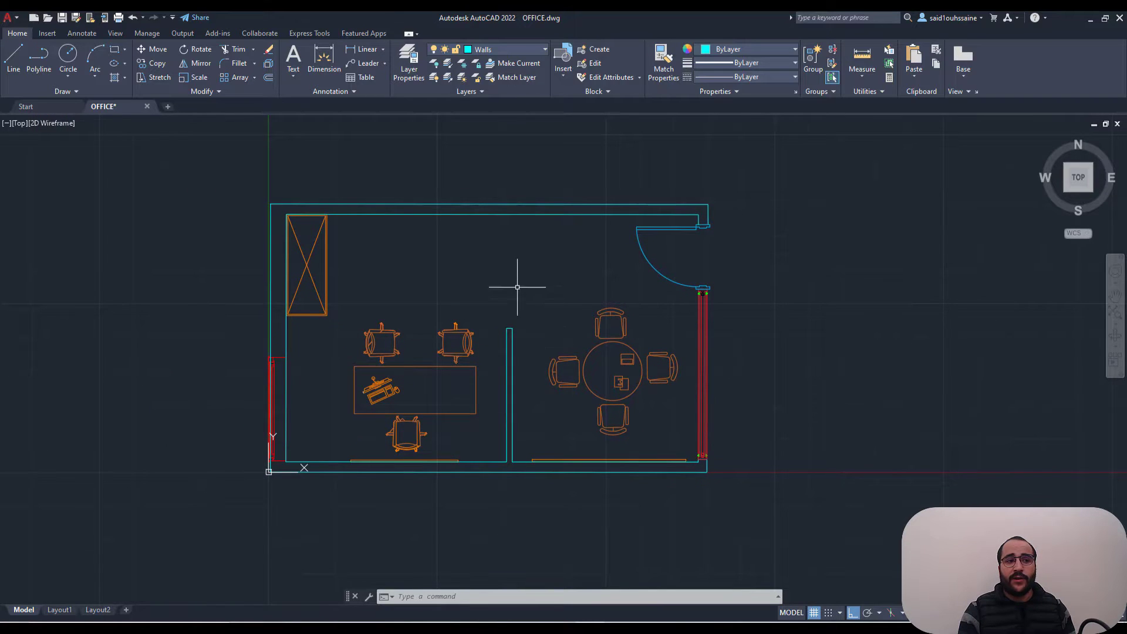
middle_click_drag(518, 292, 593, 314)
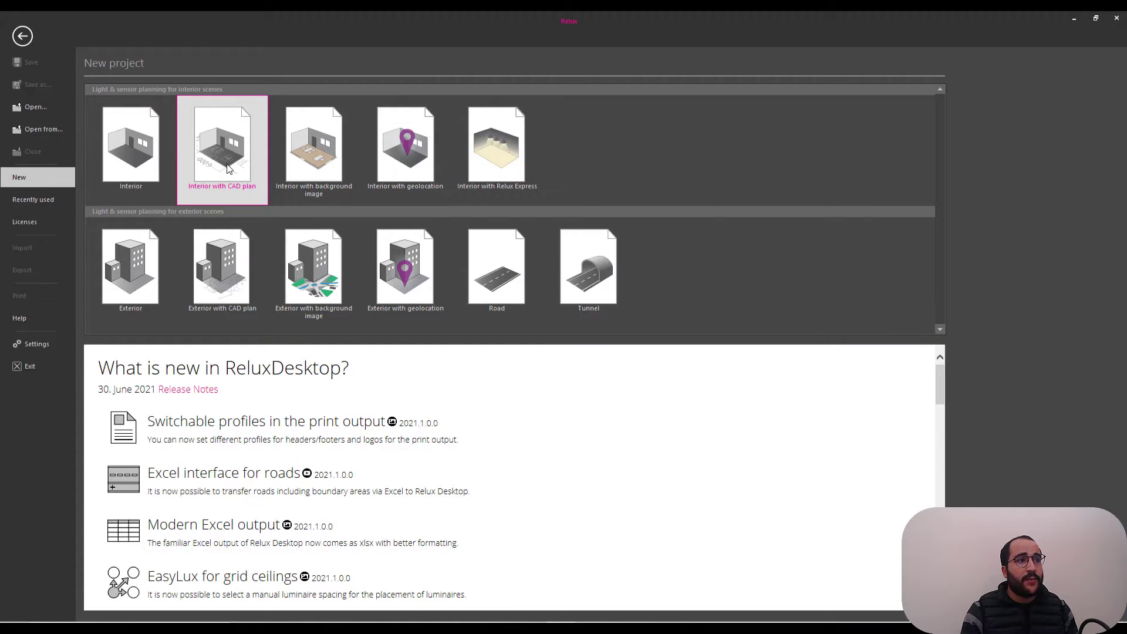
- Switch to Relux, create a new interior project with a CAD plan, and accept the prefilled project data
left_click(228, 169)
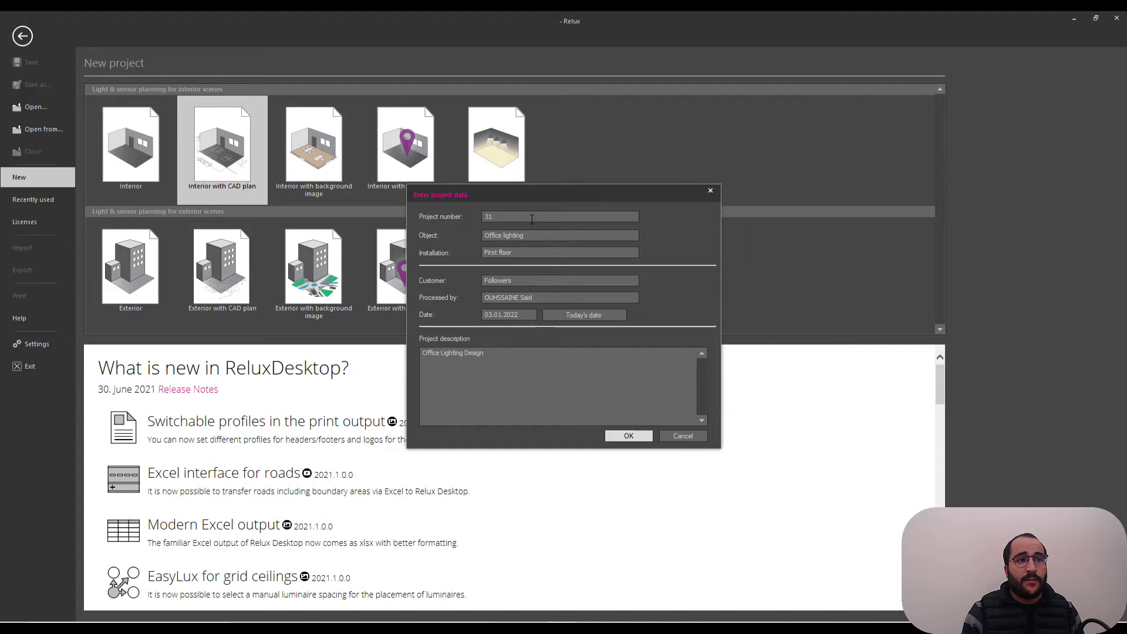
key("Tab")
key("Tab")
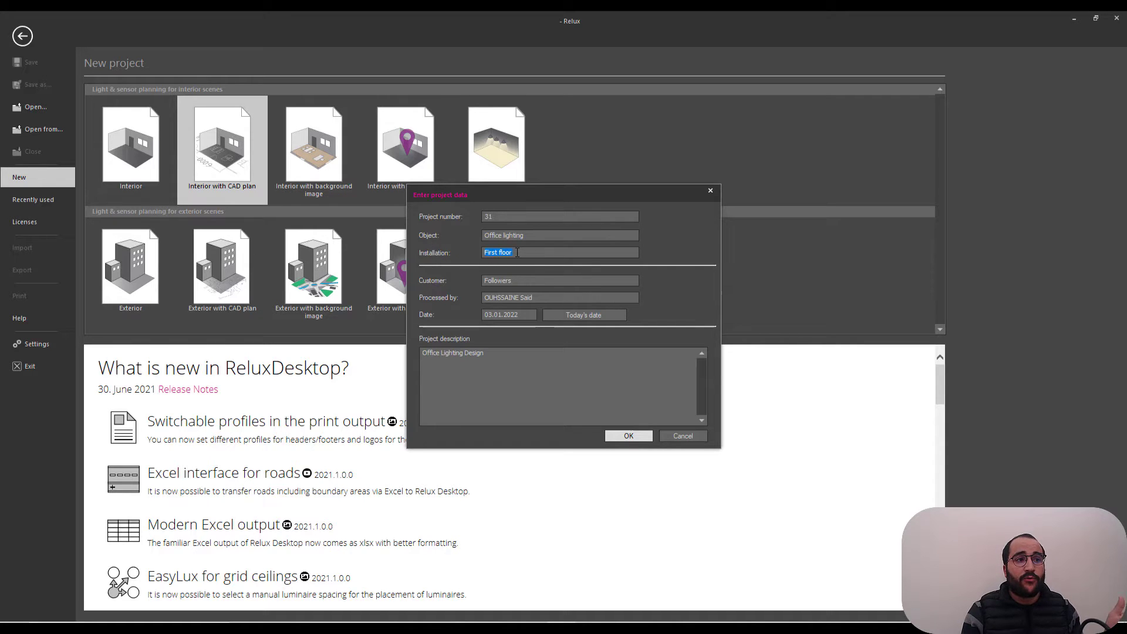
key("Tab")
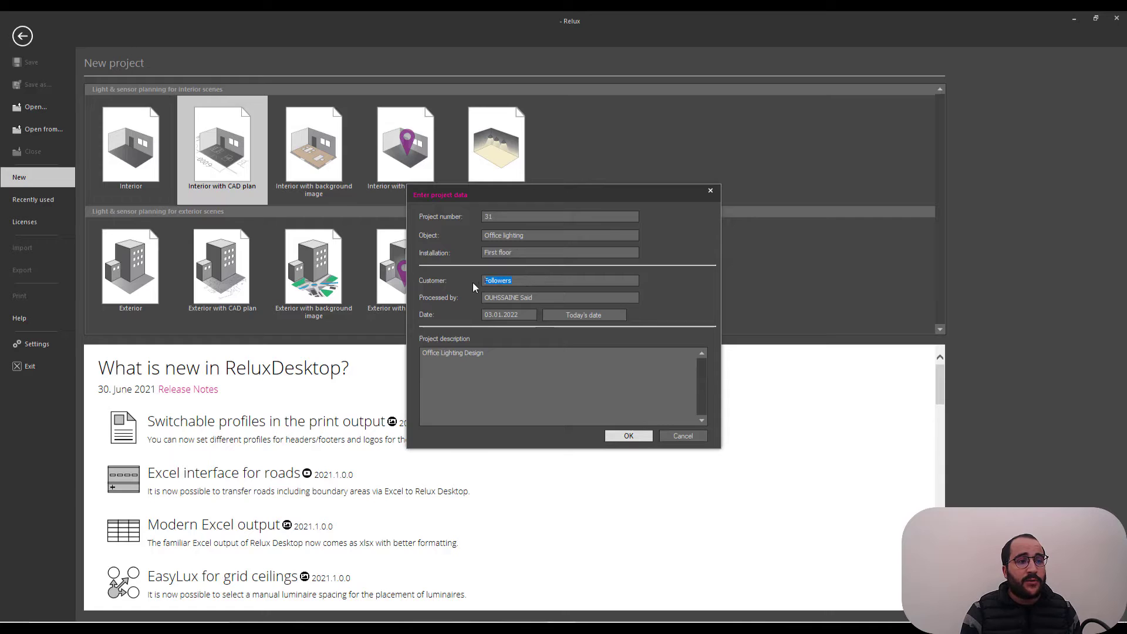
key("Tab")
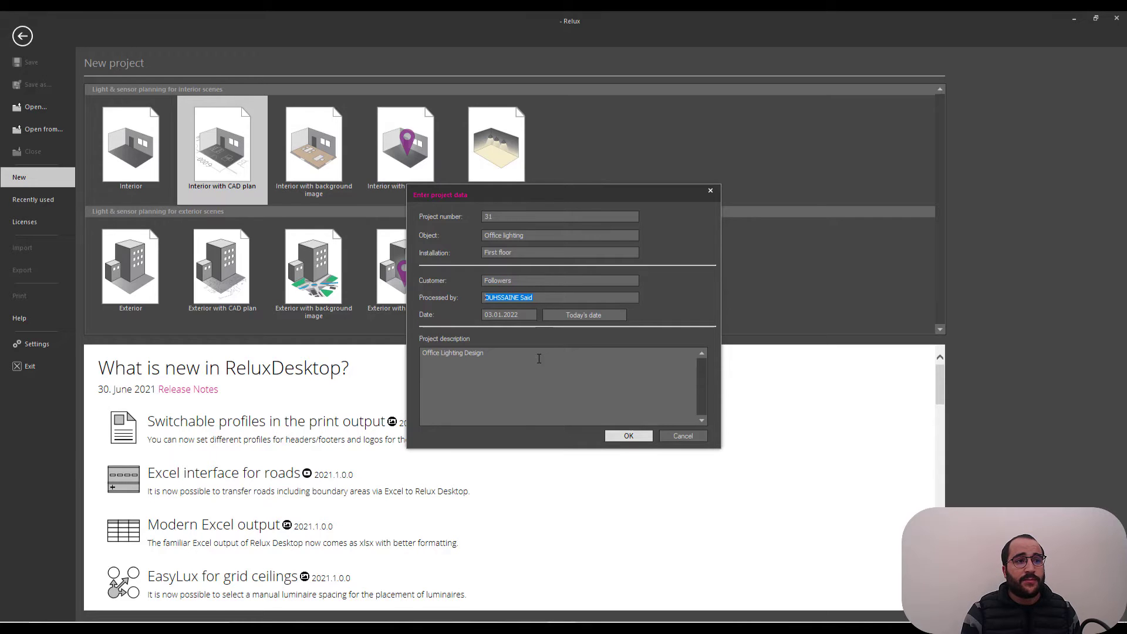
key("Tab")
key("Tab")
key("Tab")
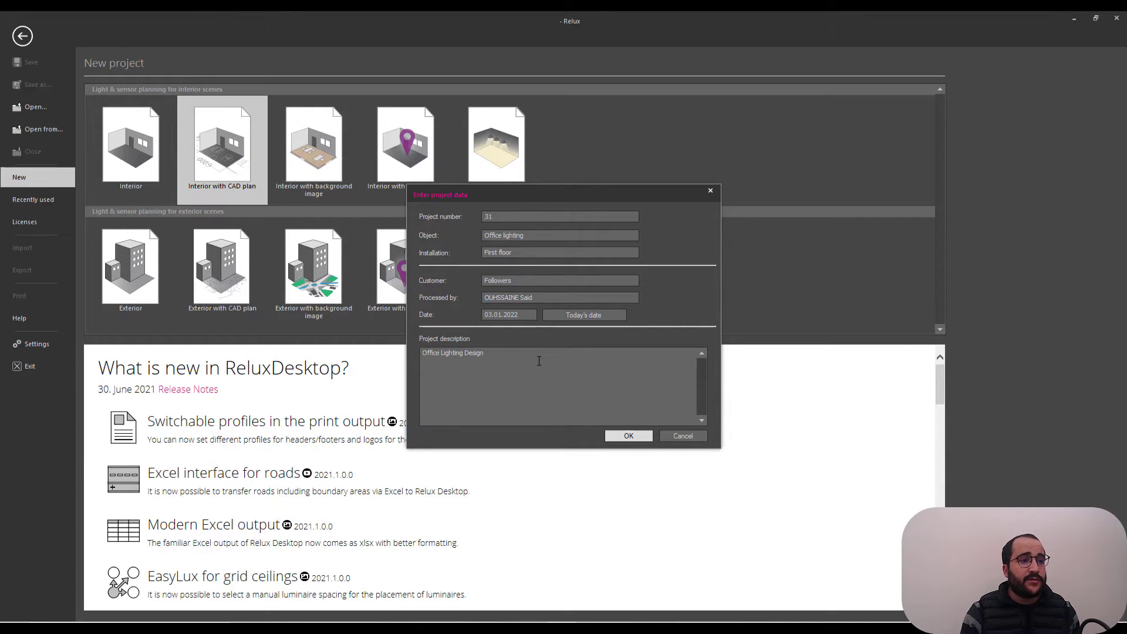
left_click(532, 383)
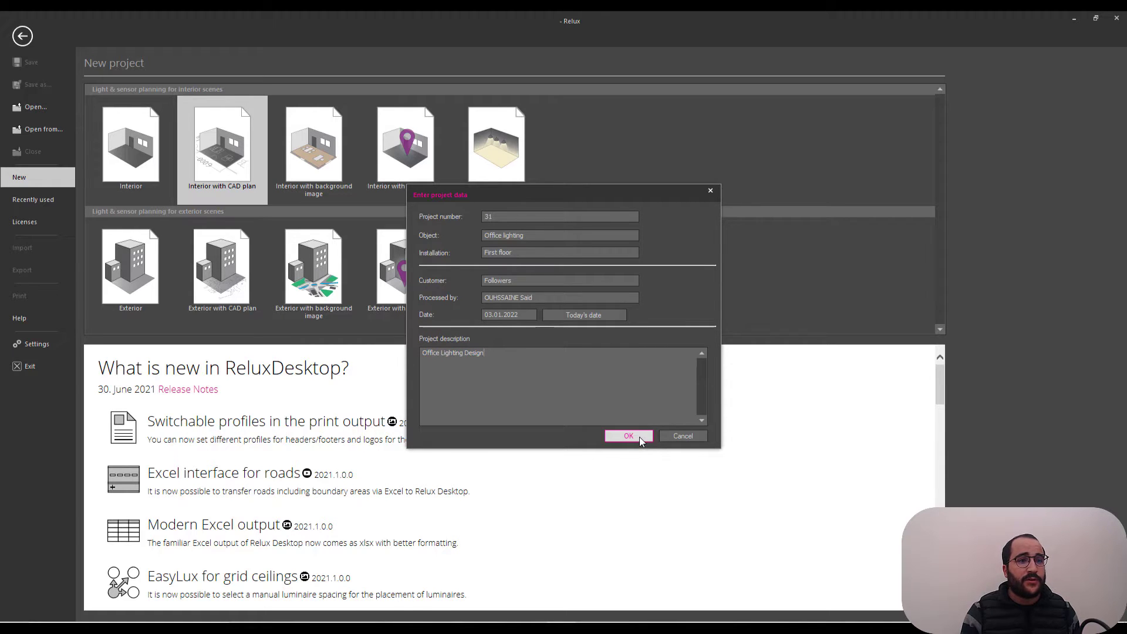
left_click(639, 437)
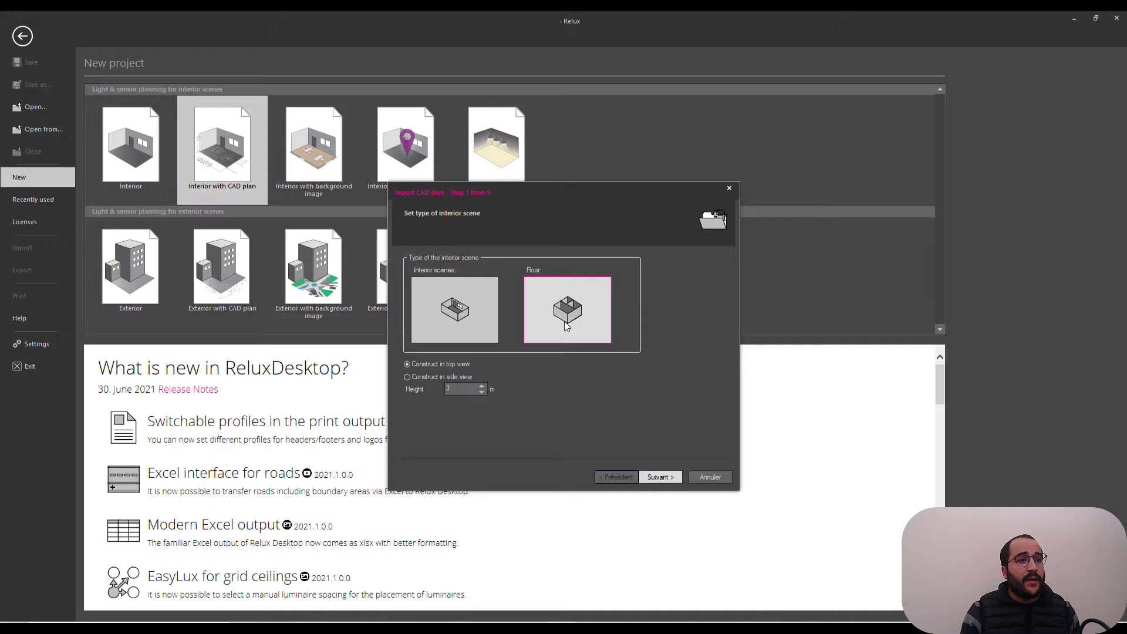
- Choose the interior scene type for the CAD import and load OFFICE.dwg as the plan file
left_click(457, 316)
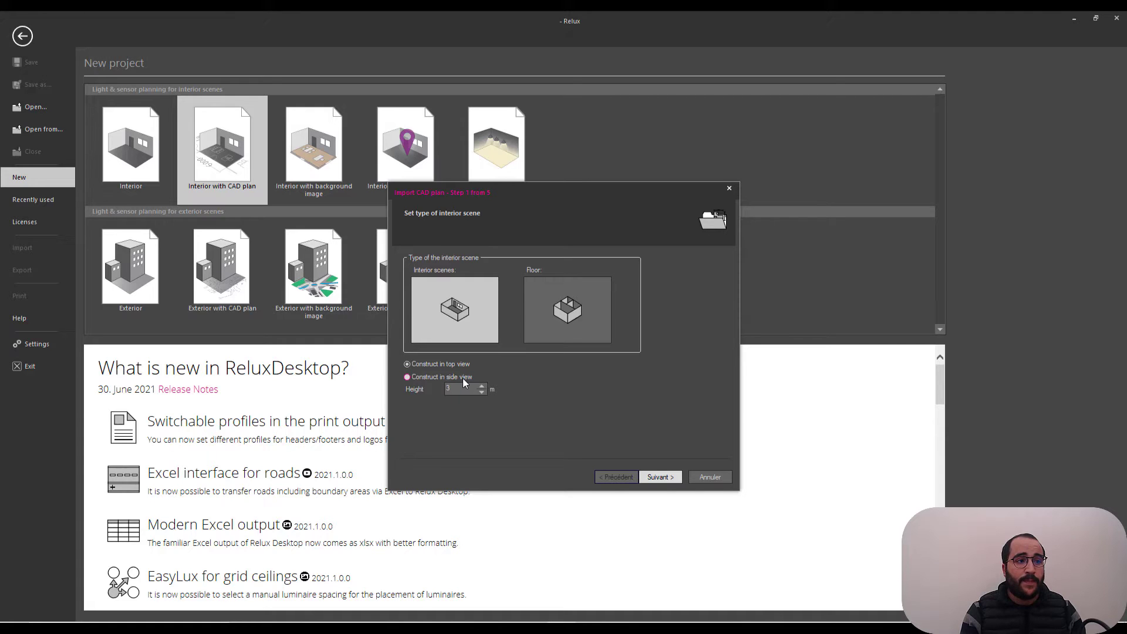
left_click(667, 476)
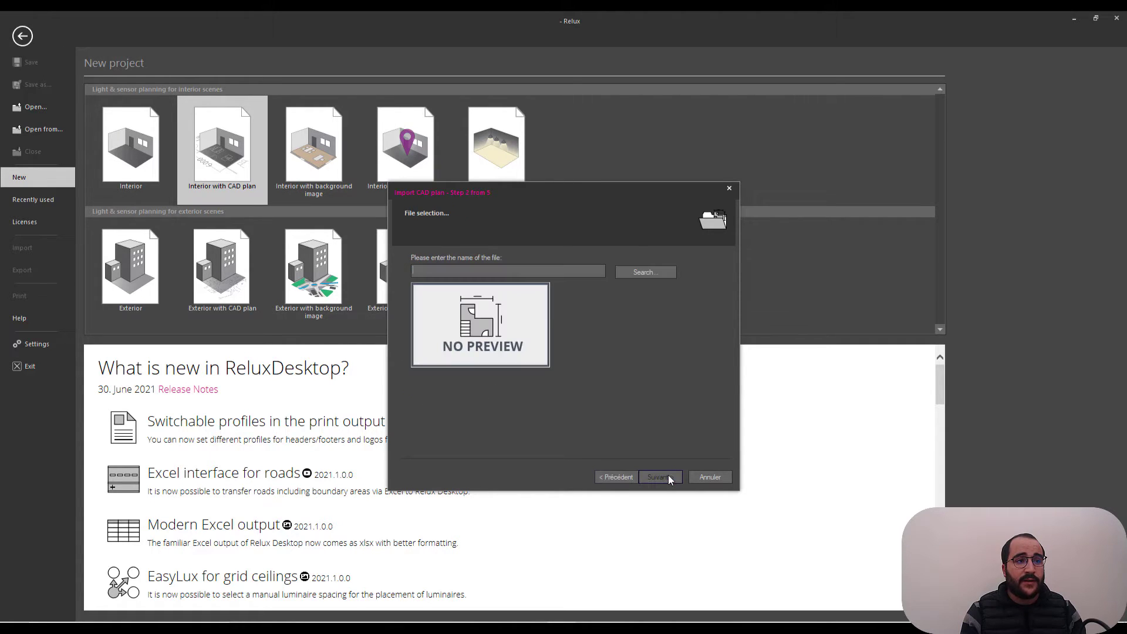
left_click(646, 272)
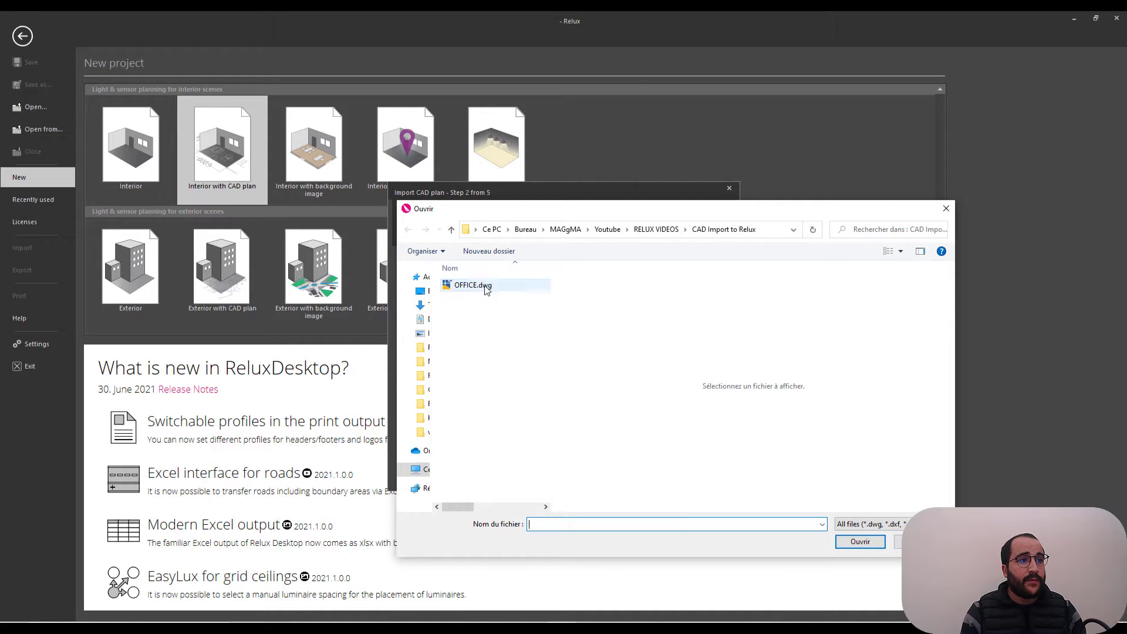
double_click(473, 285)
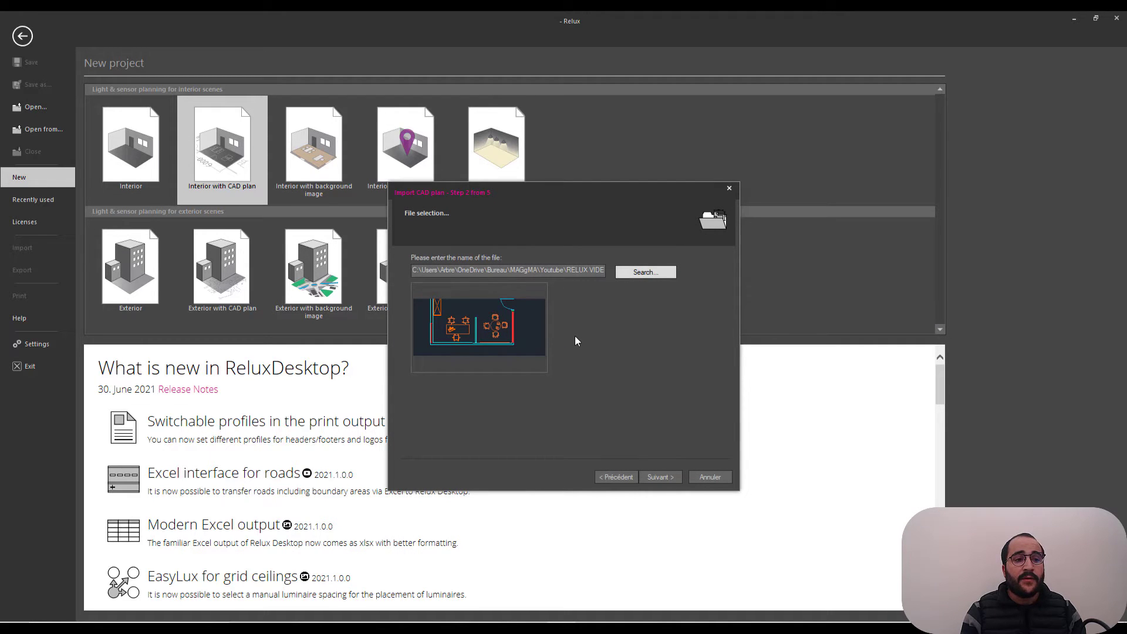
left_click(669, 477)
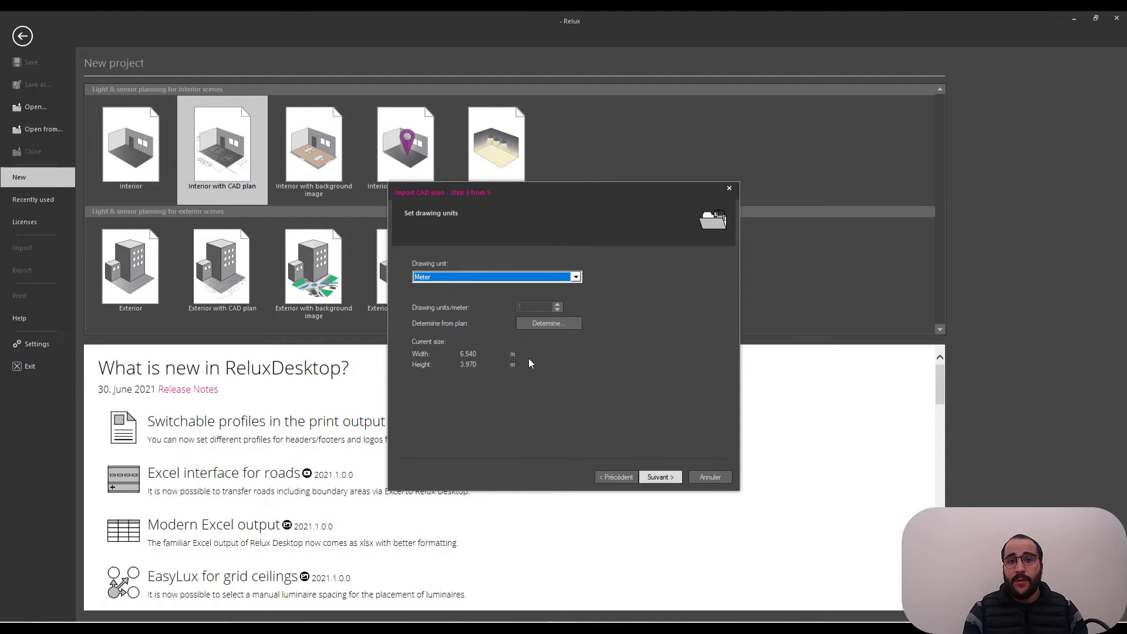
- Start determining the drawing scale from the plan, and switch to AutoCAD to measure the upper outer wall's length
left_click(554, 326)
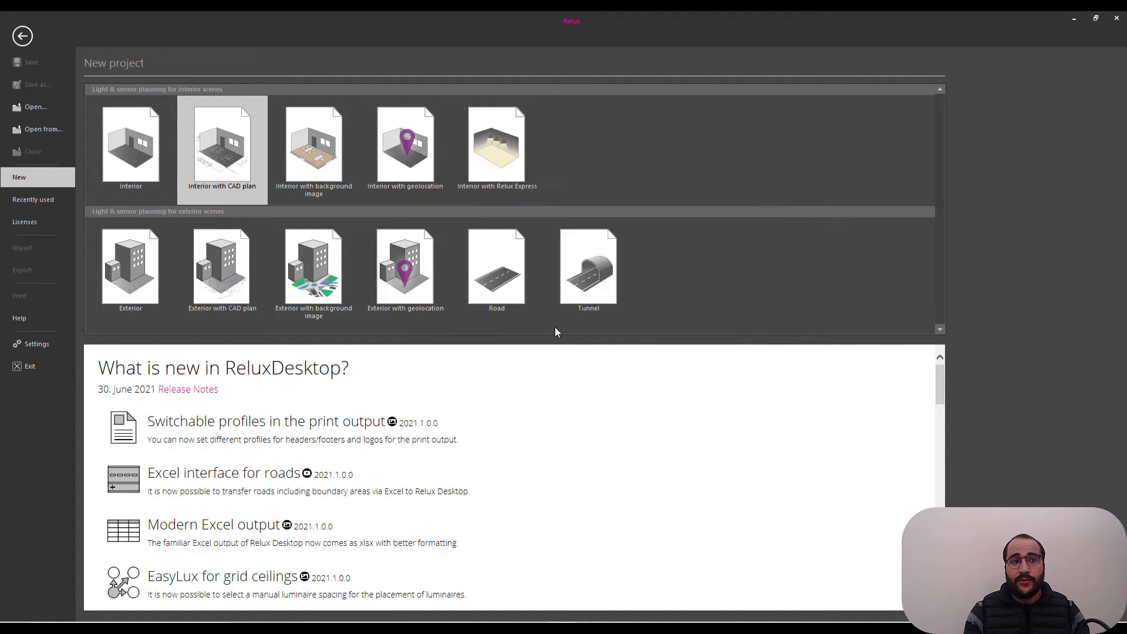
scroll(388, 409, "up", 2)
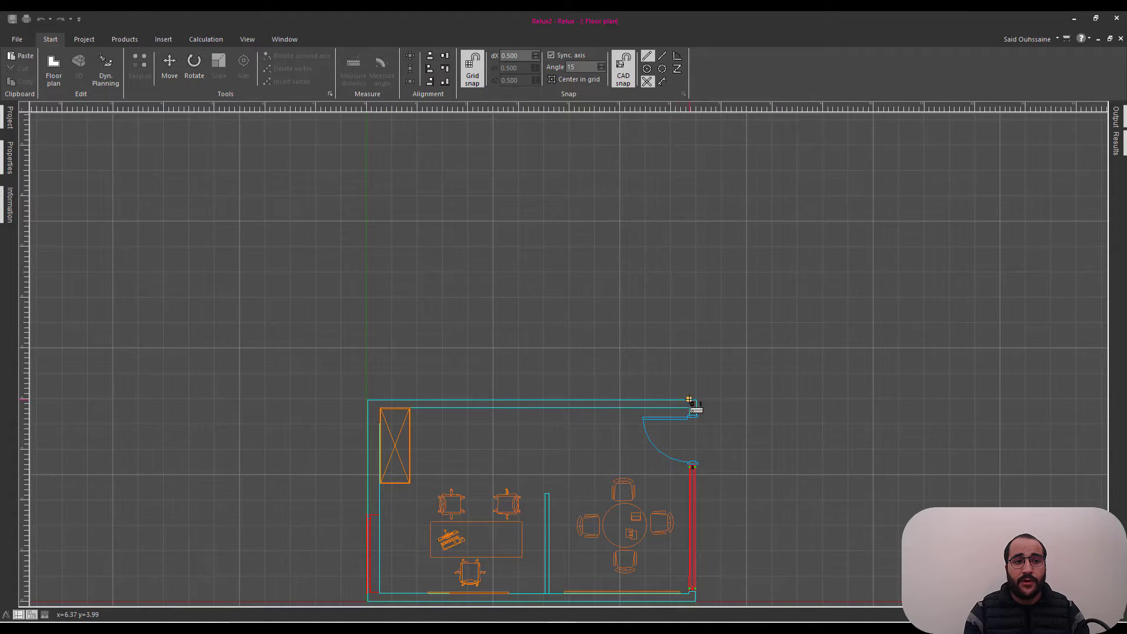
key("alt+Tab")
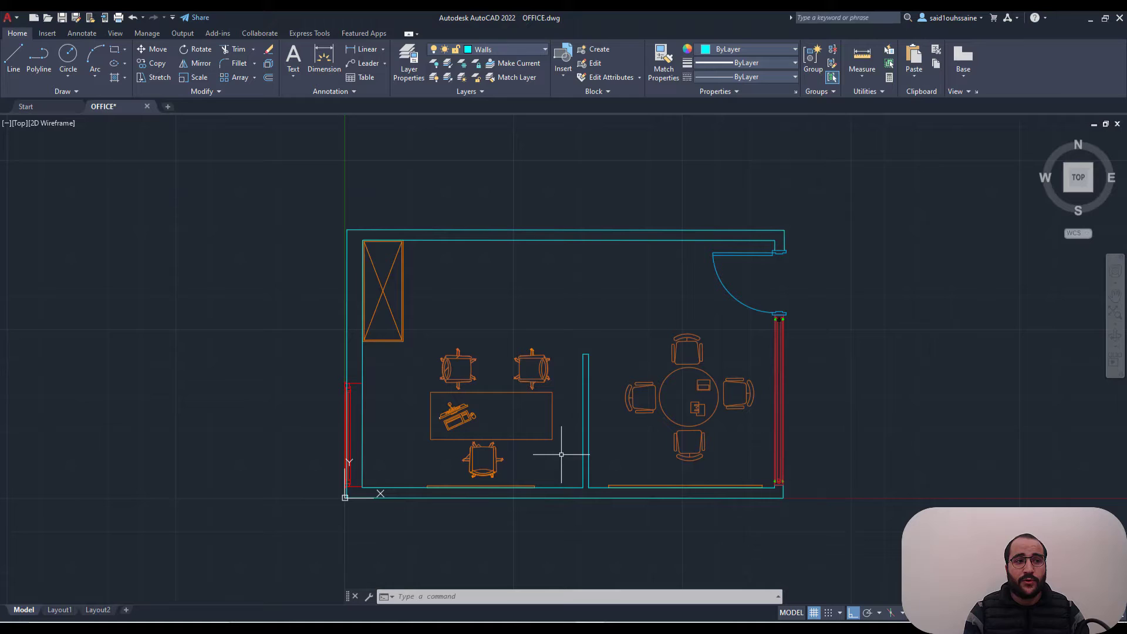
left_click(876, 77)
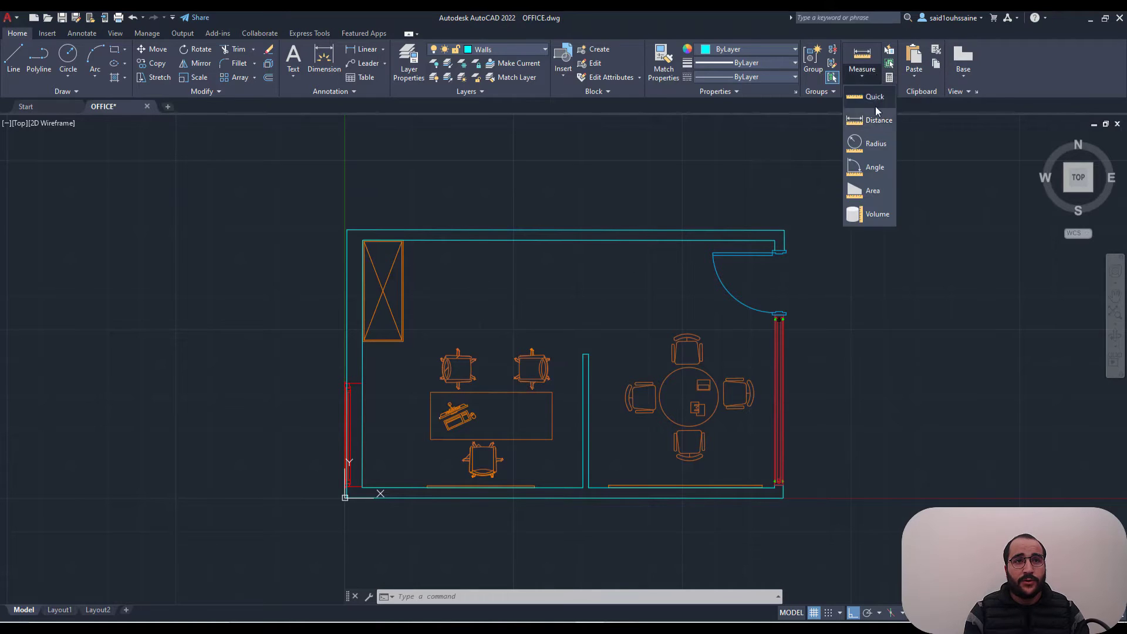
left_click(869, 116)
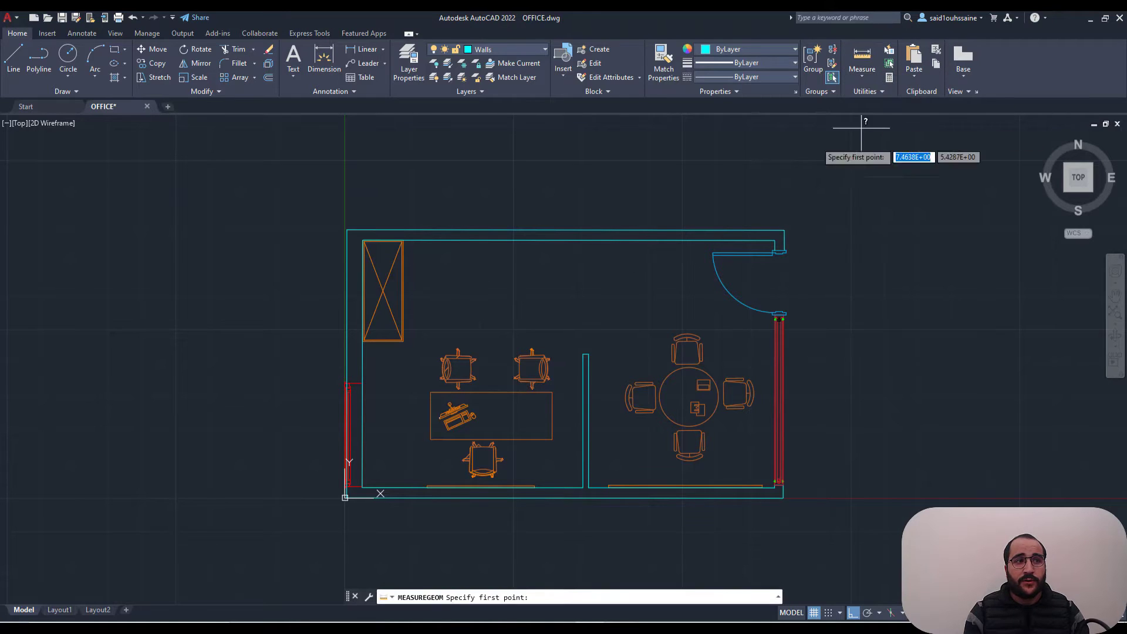
left_click(346, 230)
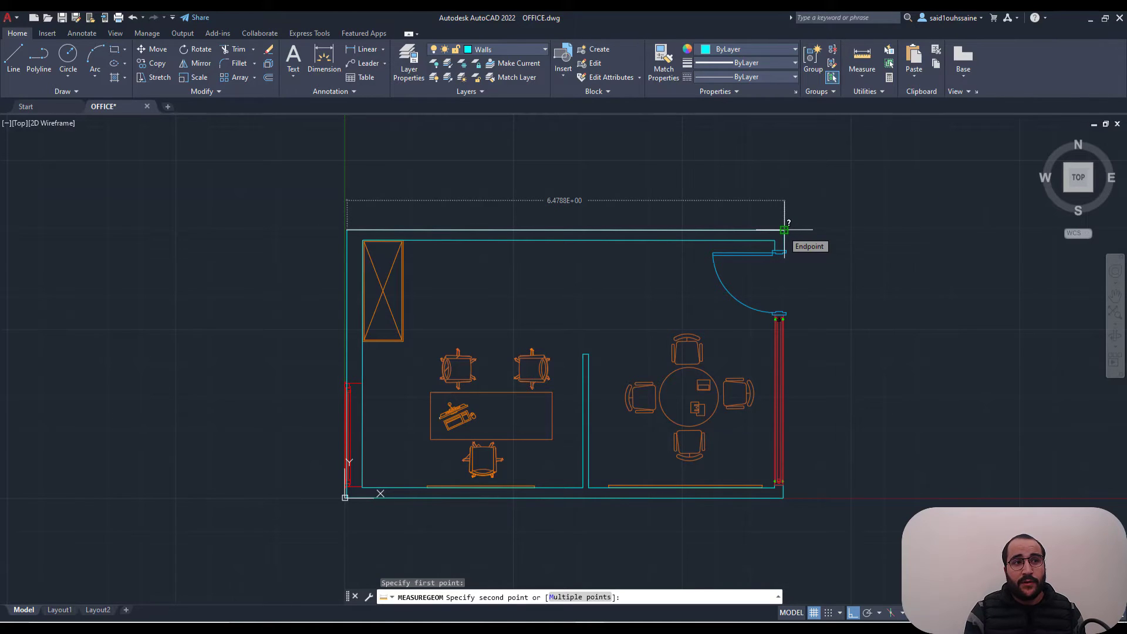
key("Escape")
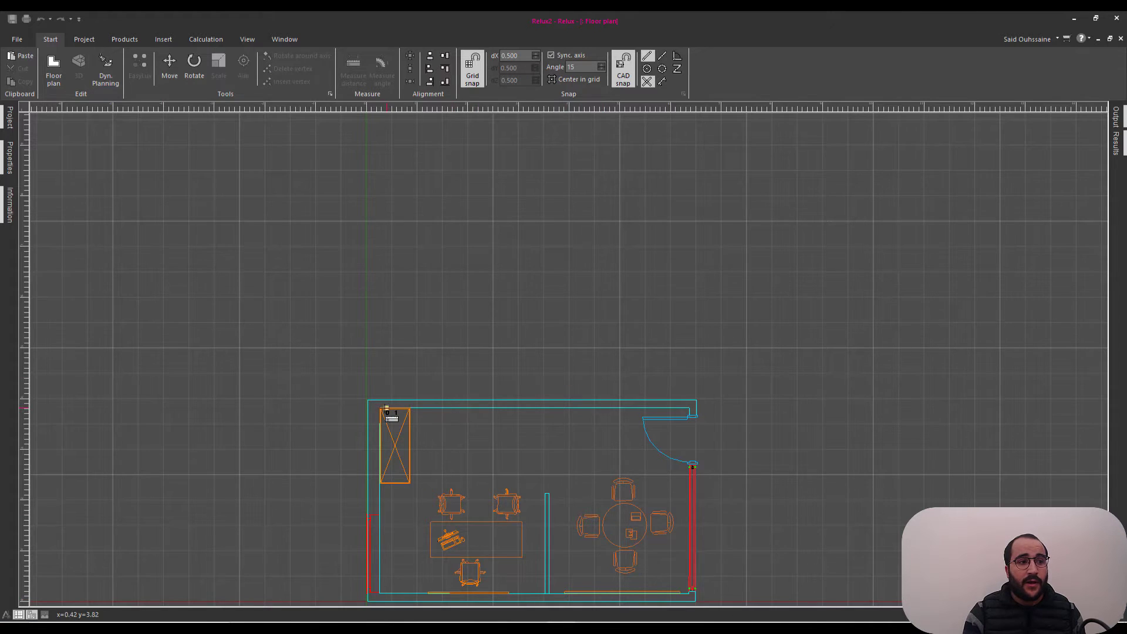
- Back in Relux, pick both outer corners of the upper wall and set the reference length to 6.478 m
scroll(369, 406, "up", 3)
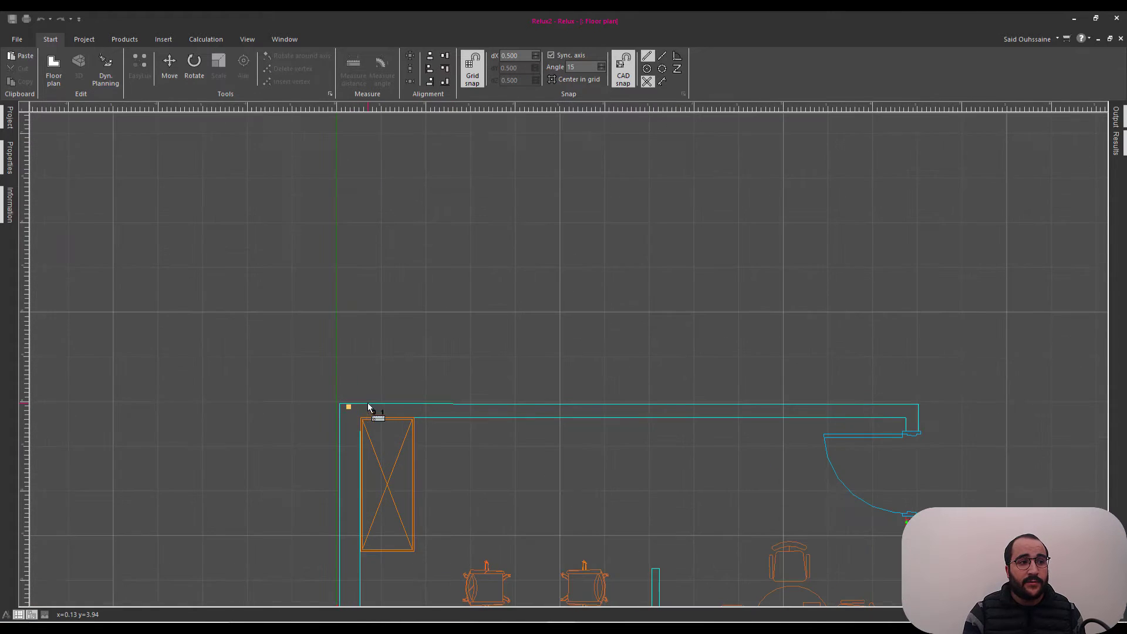
left_click(339, 404)
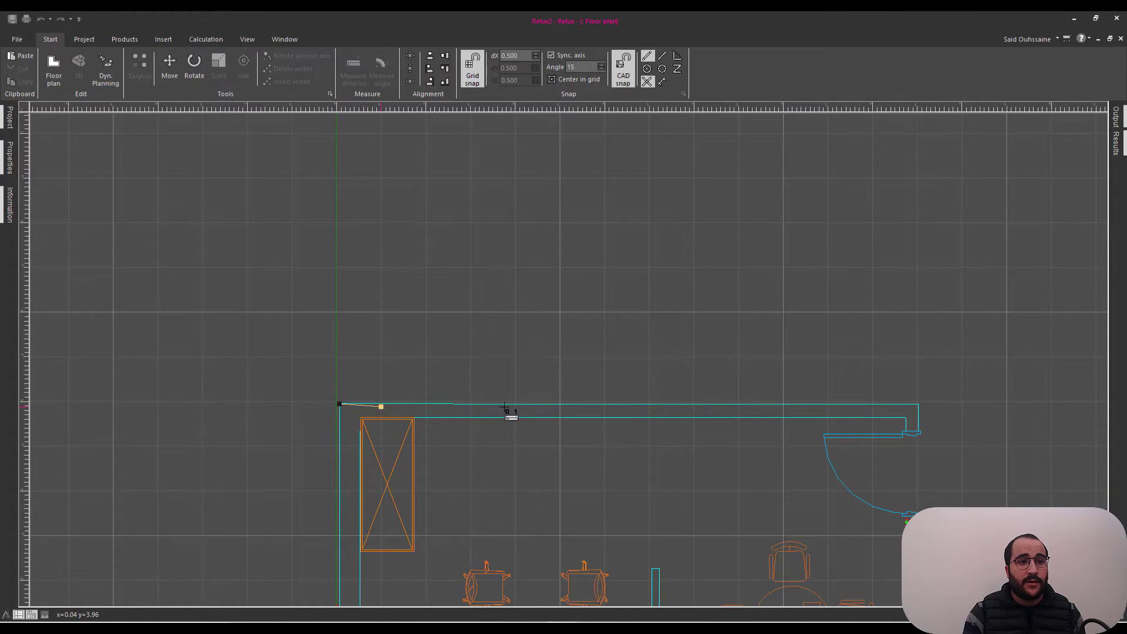
left_click(918, 403)
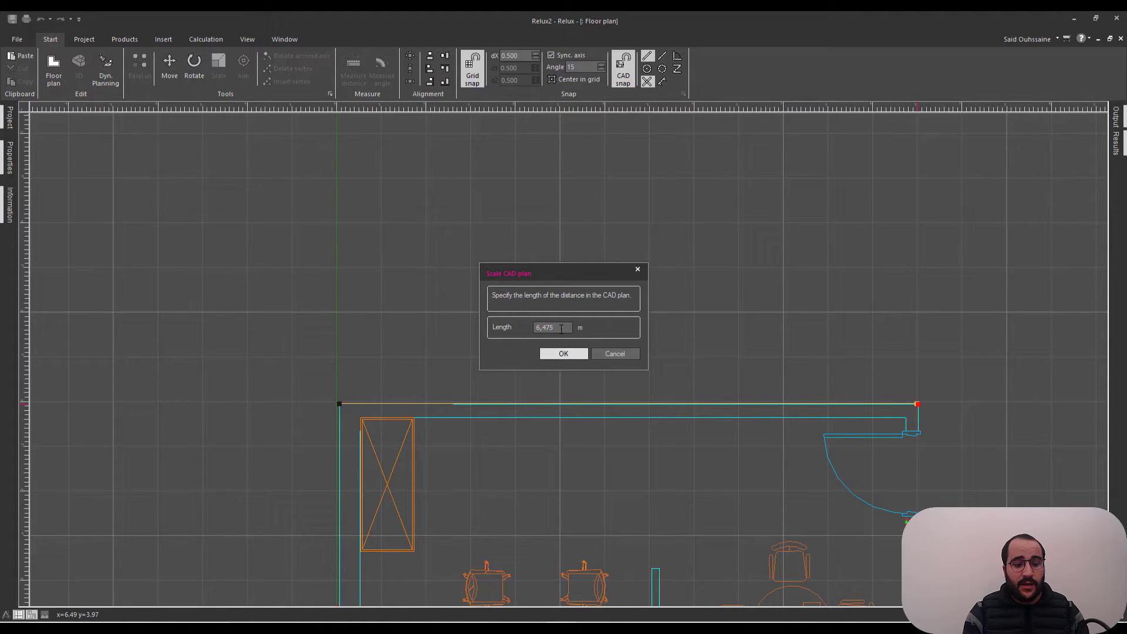
key("BackSpace")
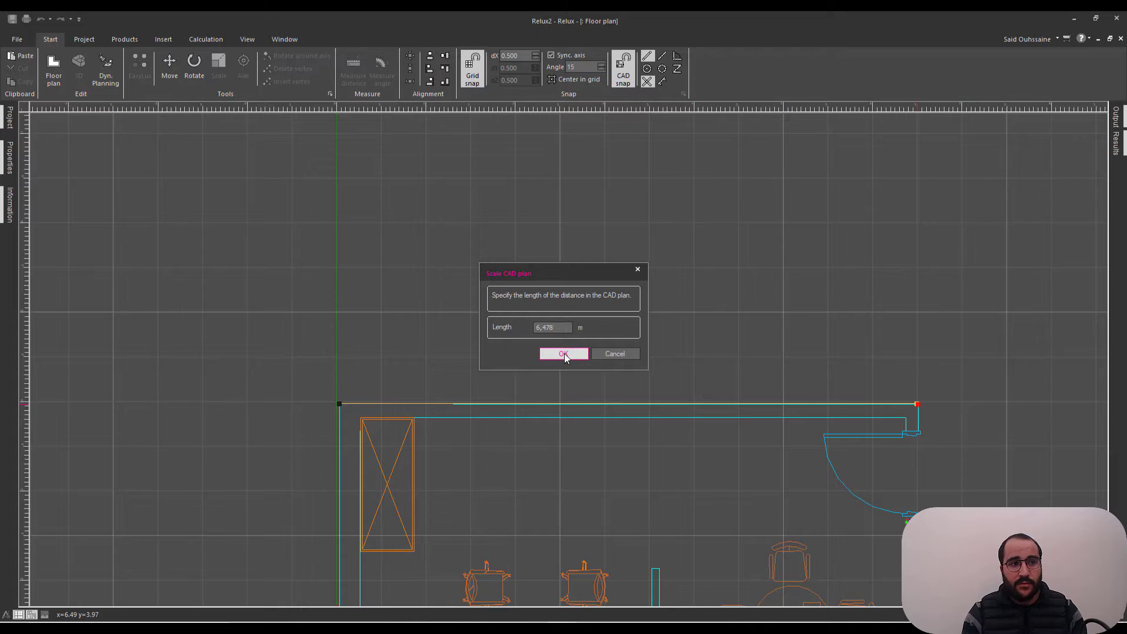
left_click(563, 354)
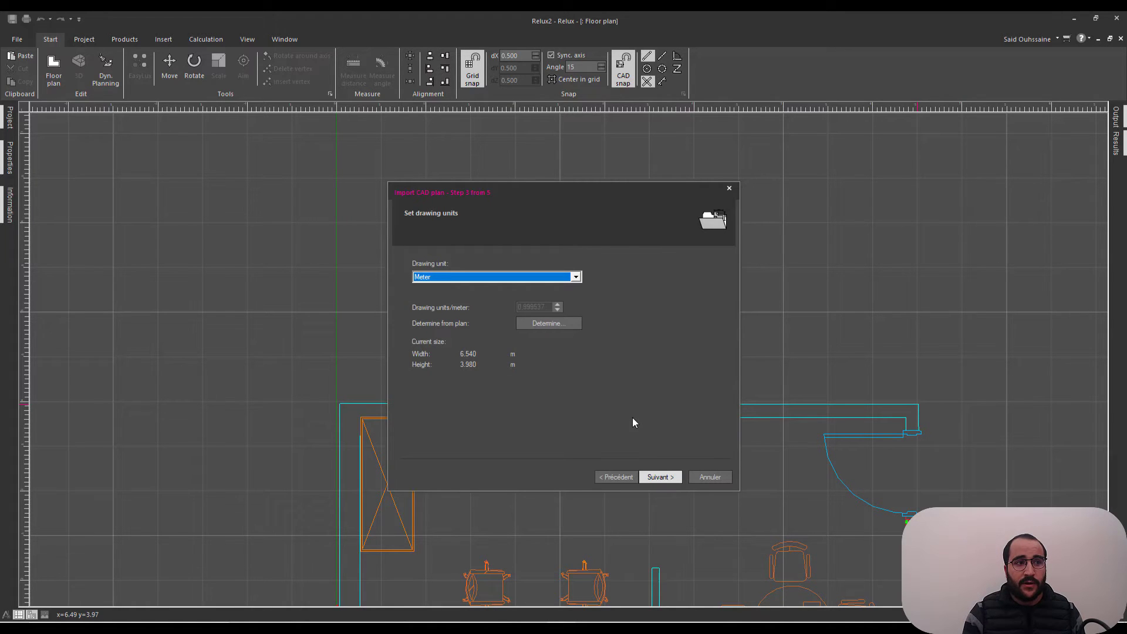
- Finish the CAD import with metre units, 0° rotation on all axes and the origin at 0 in X, Y and Z
left_click(660, 478)
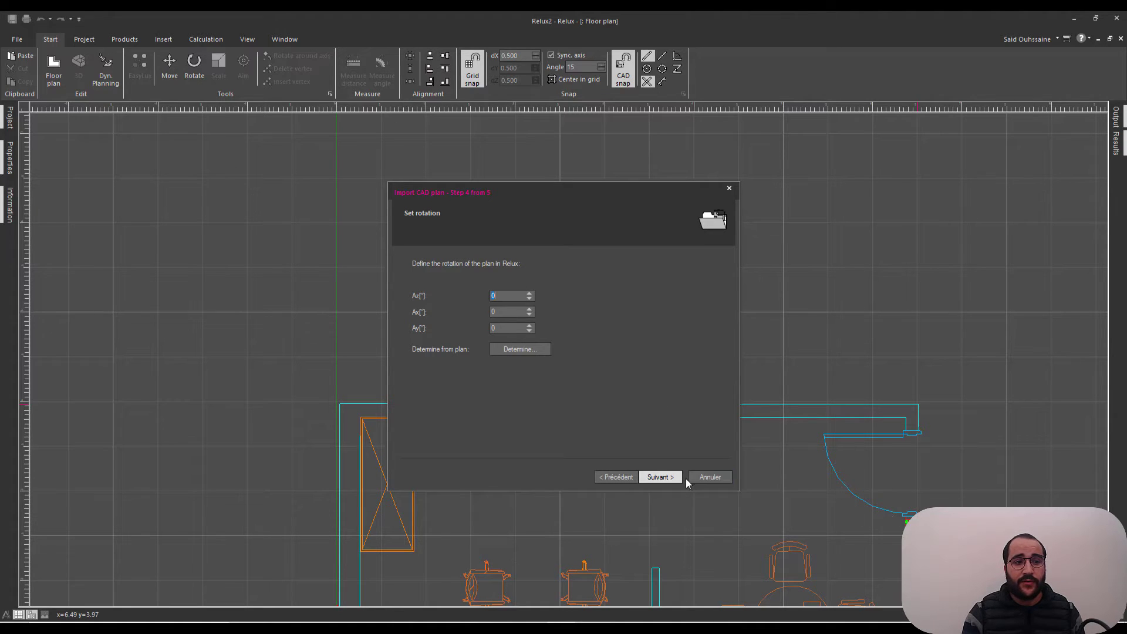
left_click(659, 477)
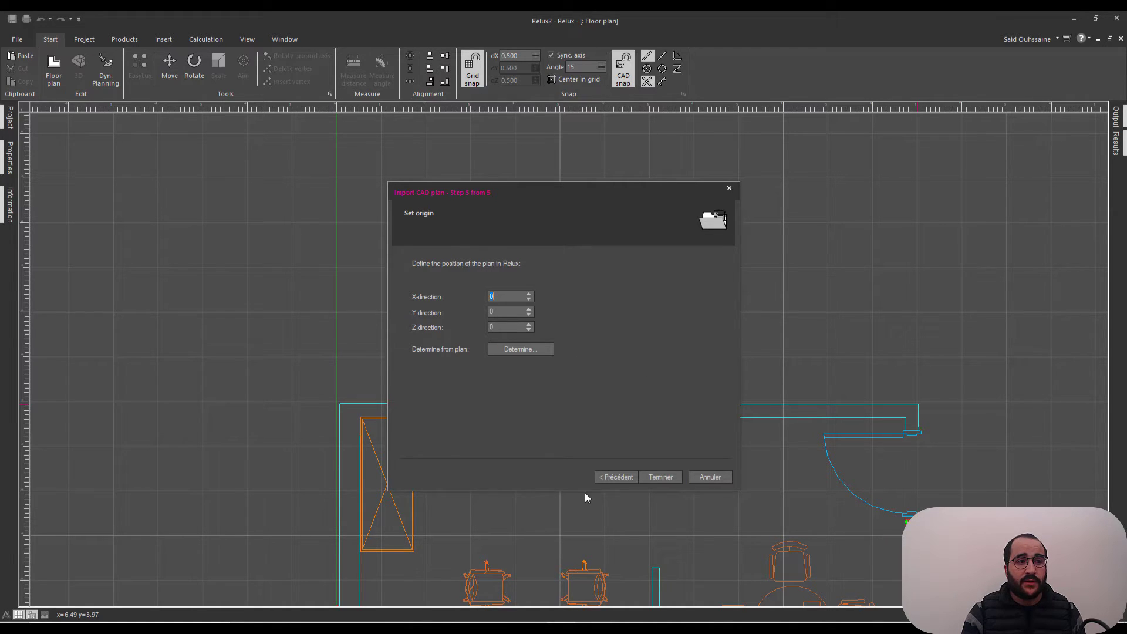
left_click(661, 477)
scroll(649, 469, "down", 3)
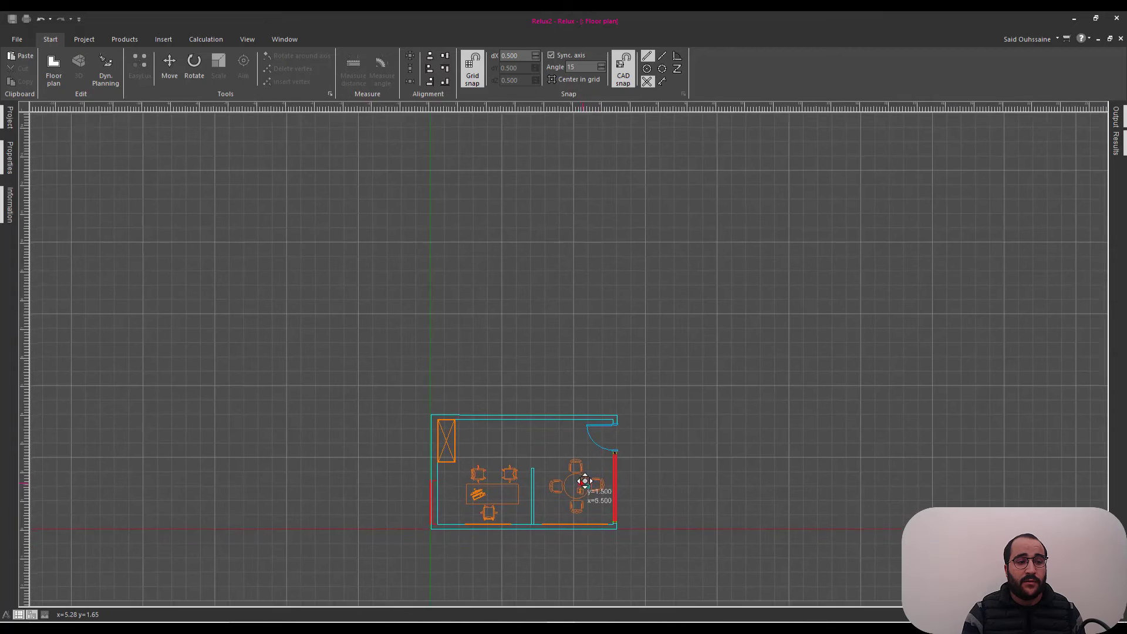
left_click(663, 416)
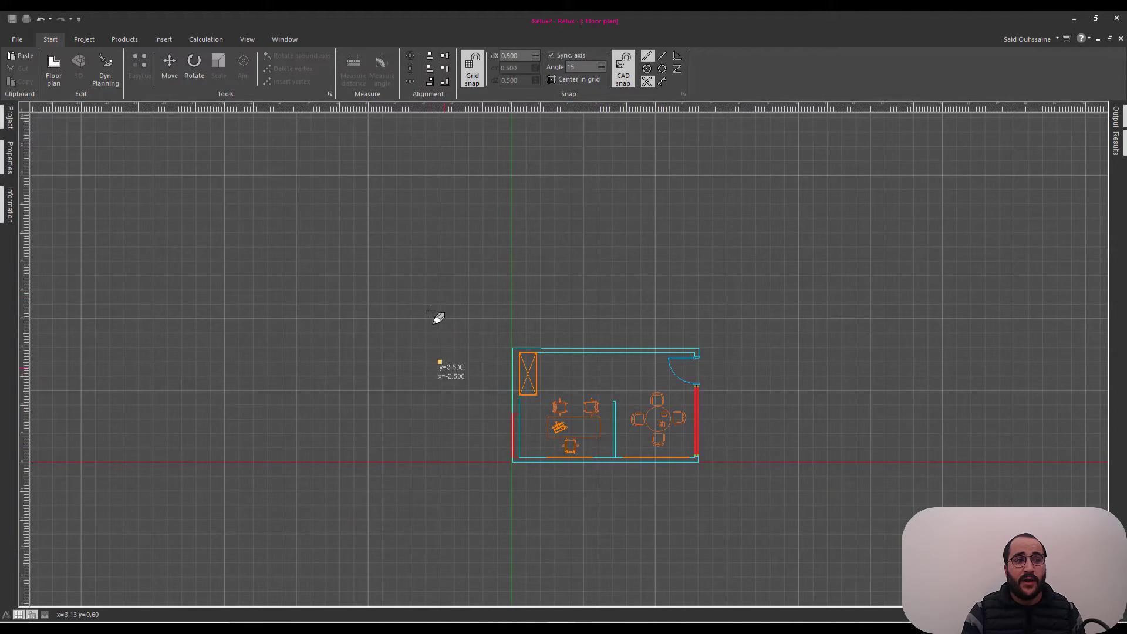
scroll(573, 382, "up", 2)
middle_click_drag(576, 385, 482, 337)
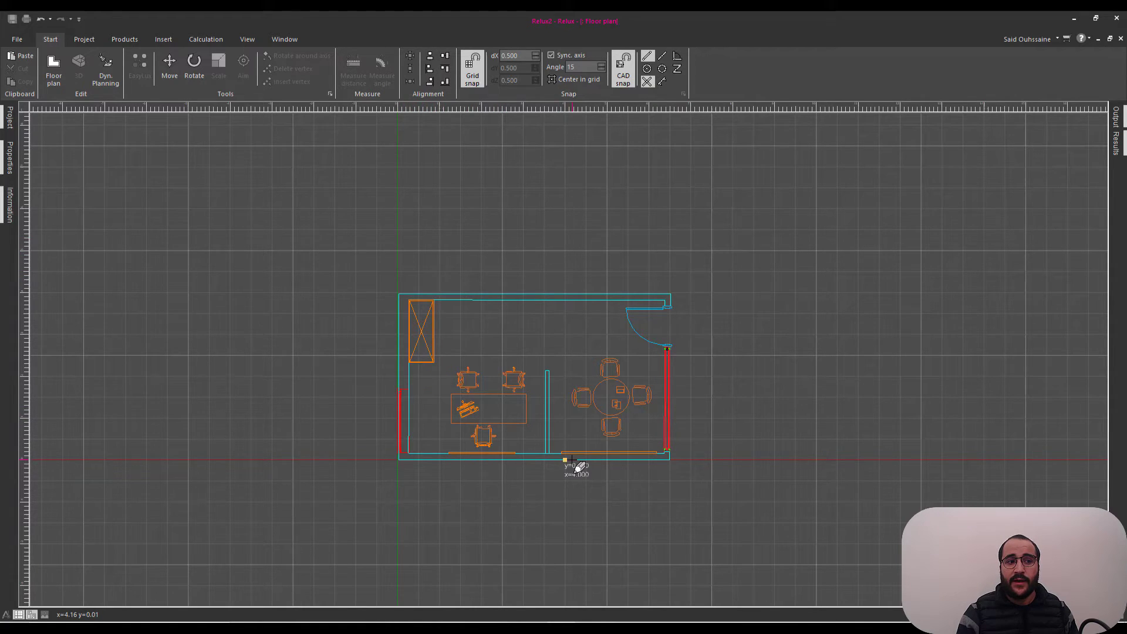
- Trace the room outline from the plan's inner lower-left corner along the lower wall and around the partition, snapping to the CAD corners
scroll(557, 460, "up", 3)
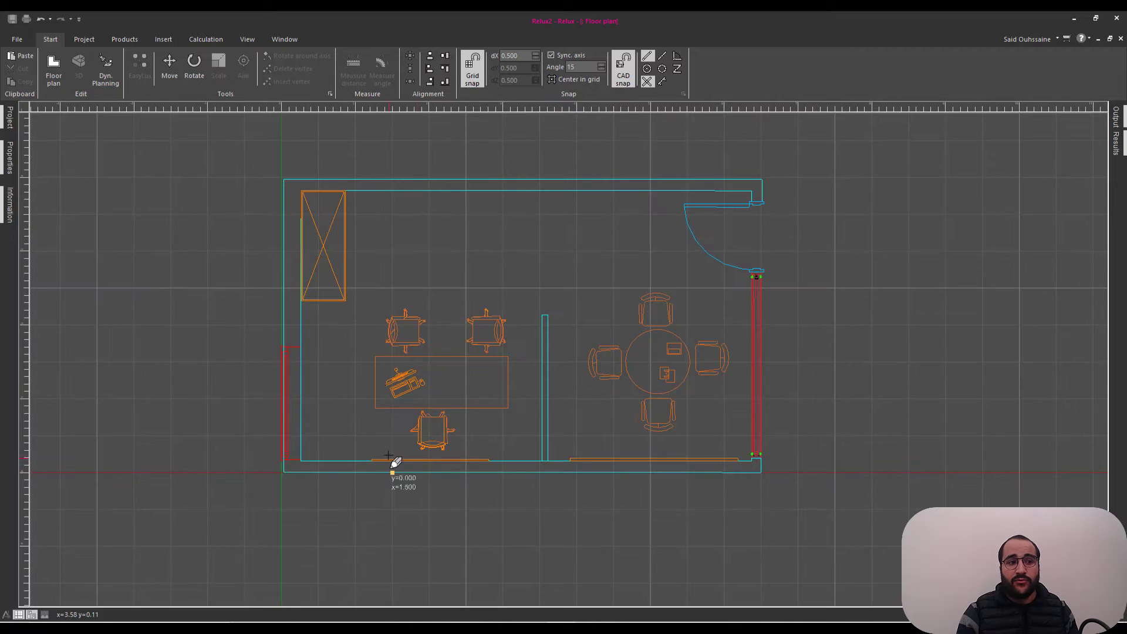
scroll(322, 470, "up", 5)
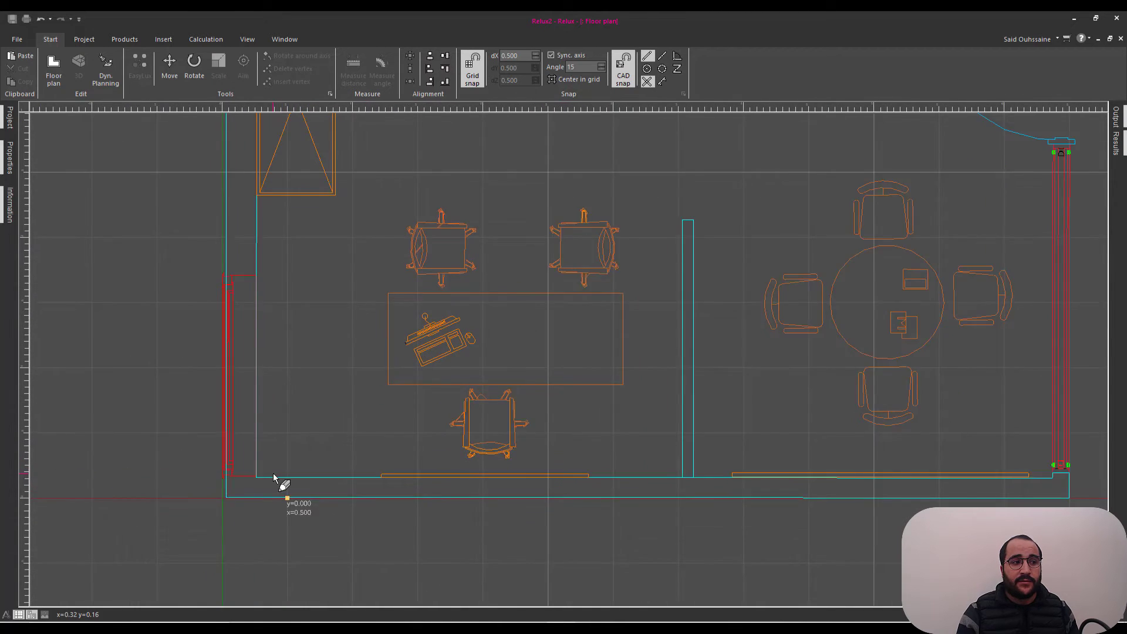
scroll(269, 474, "up", 2)
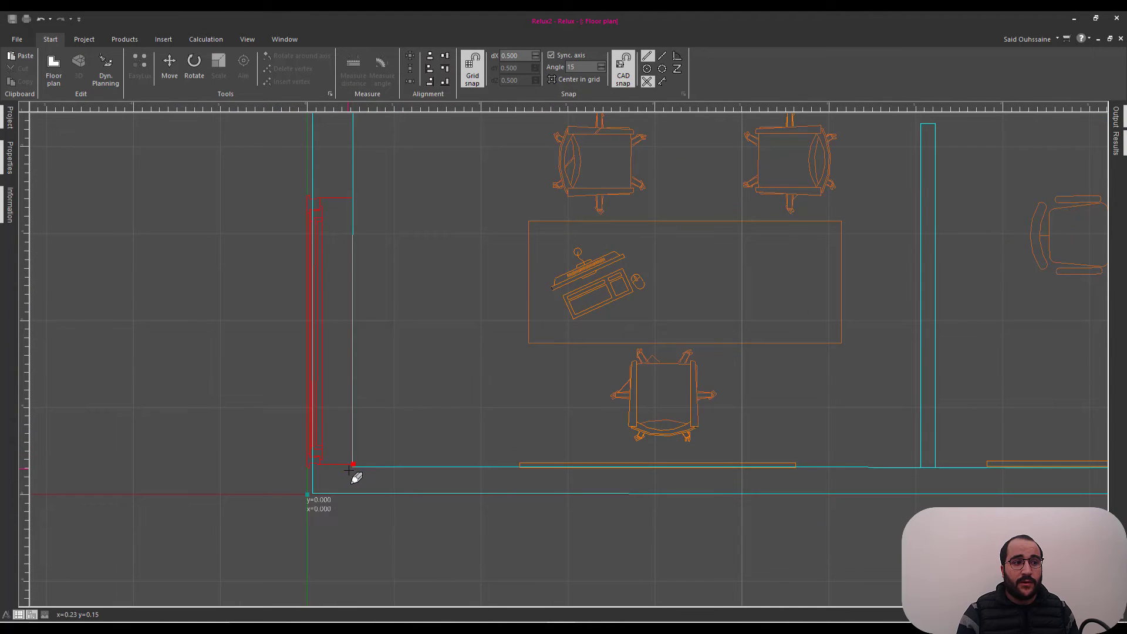
left_click(352, 467)
middle_click_drag(729, 470, 428, 468)
scroll(593, 473, "up", 1)
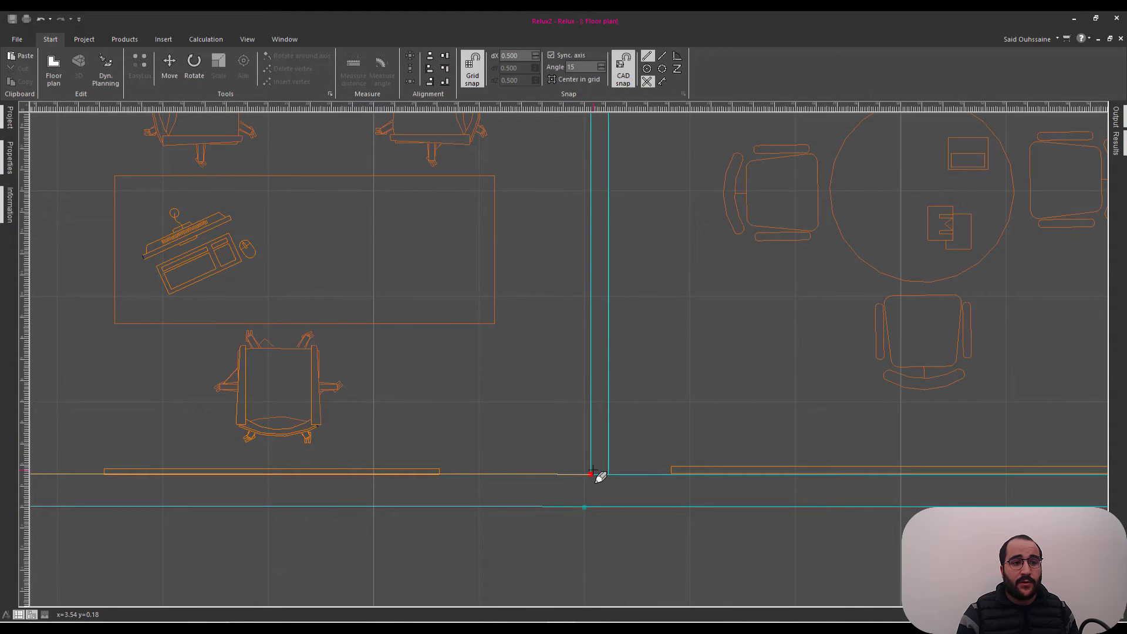
left_click(590, 474)
scroll(598, 485, "down", 3)
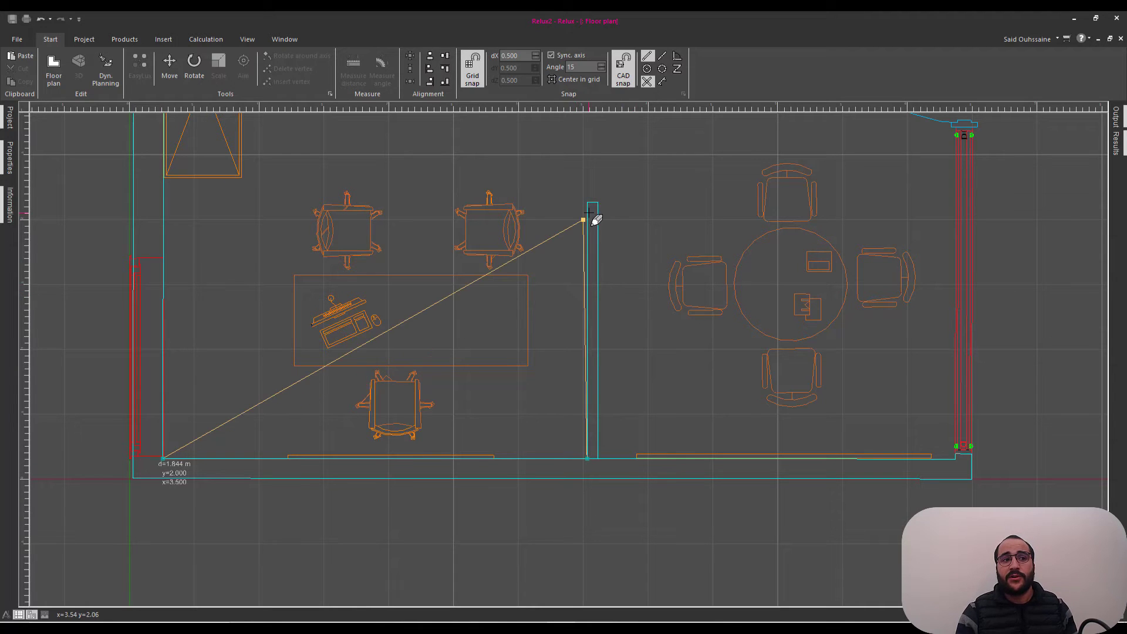
scroll(599, 226, "up", 3)
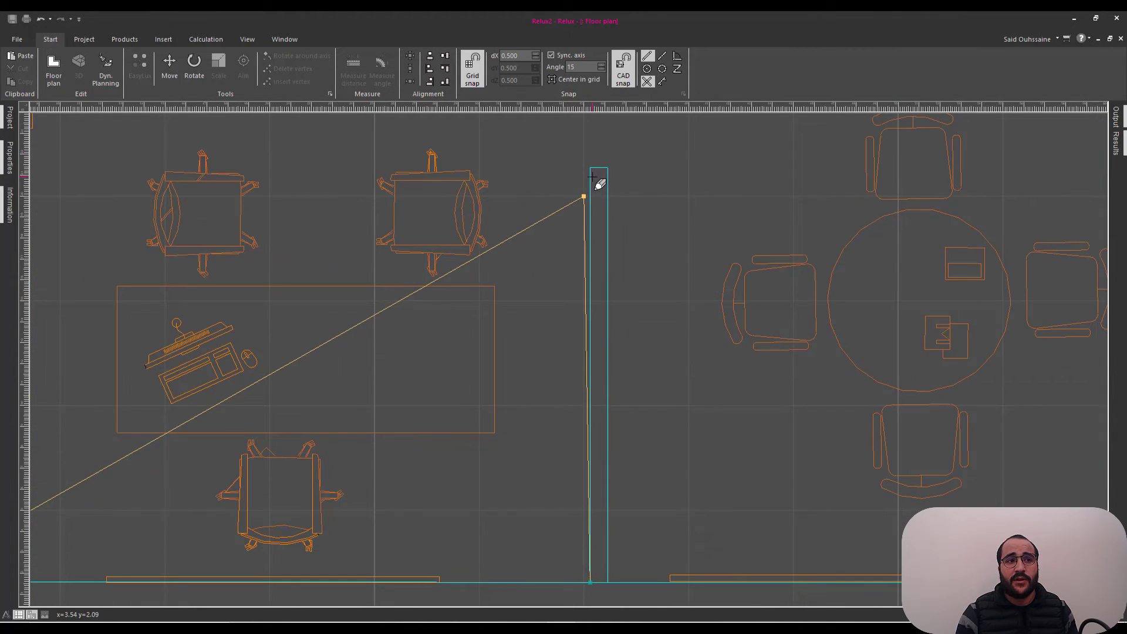
scroll(615, 176, "down", 2)
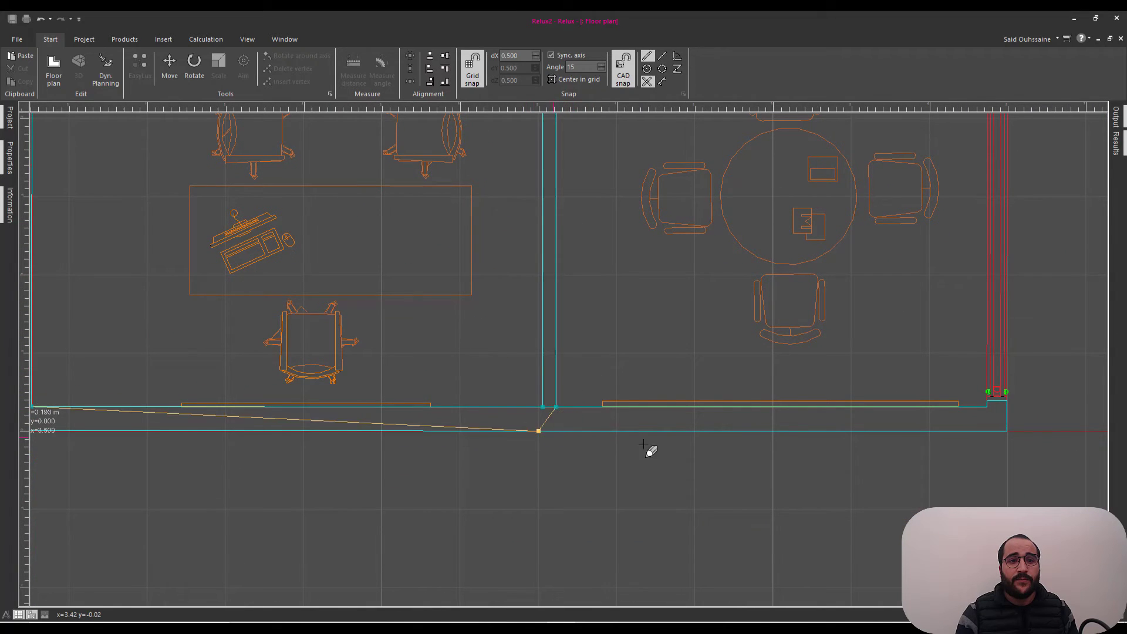
- Continue the room outline through the inner lower-right, upper-right and upper-left corners, and close it to create the room
middle_click_drag(650, 450, 518, 433)
left_click(652, 422)
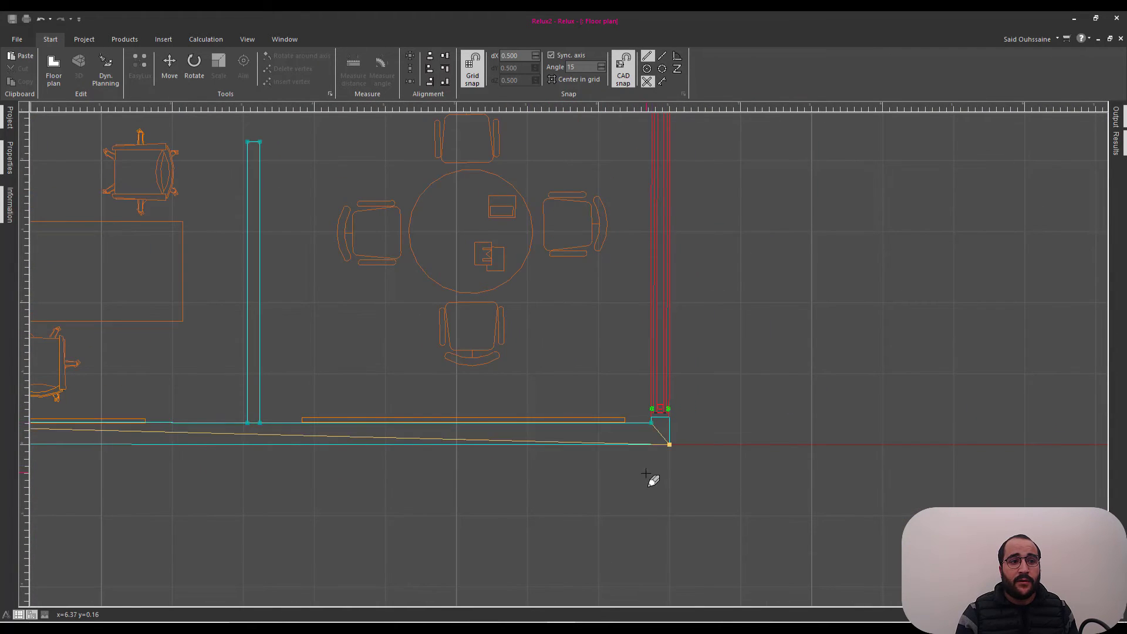
scroll(652, 480, "down", 3)
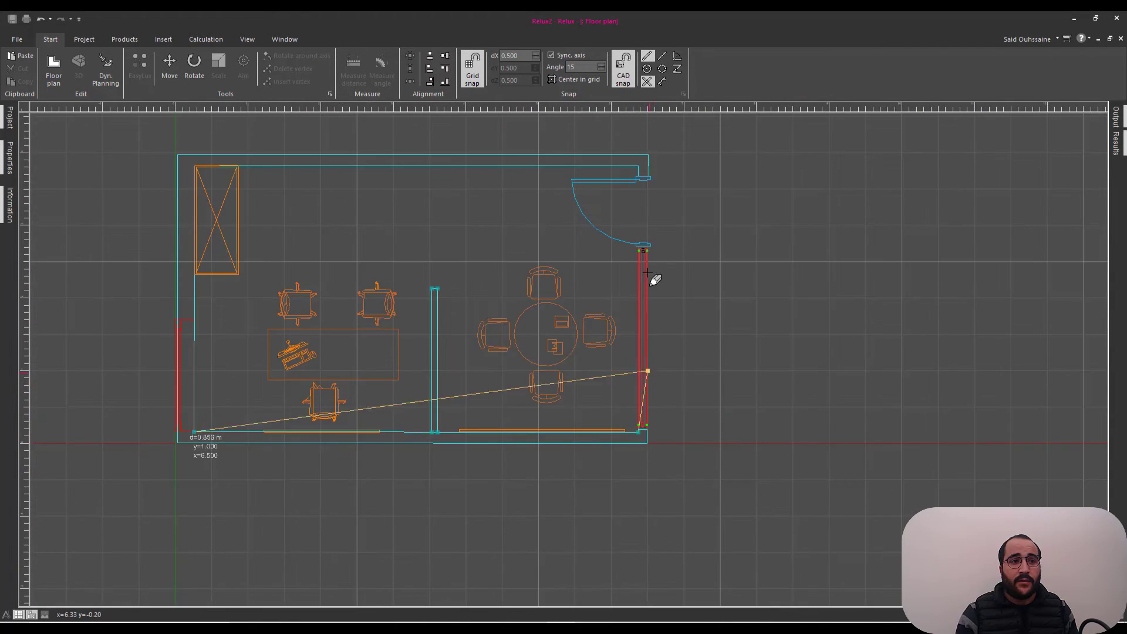
left_click(637, 167)
scroll(188, 165, "up", 4)
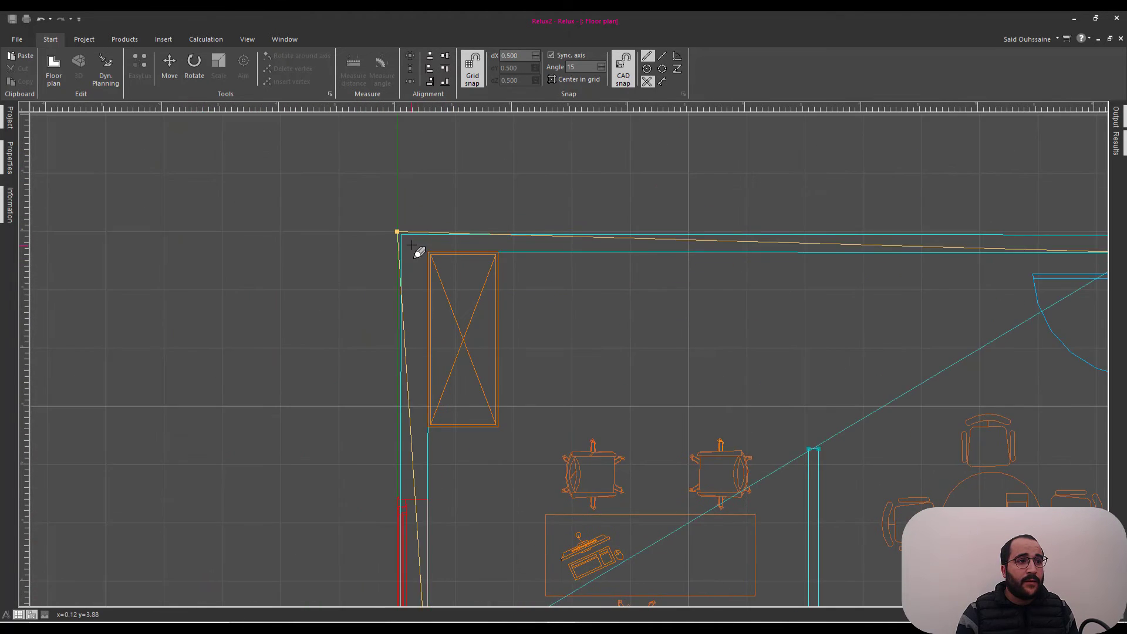
scroll(416, 246, "up", 3)
left_click(413, 240)
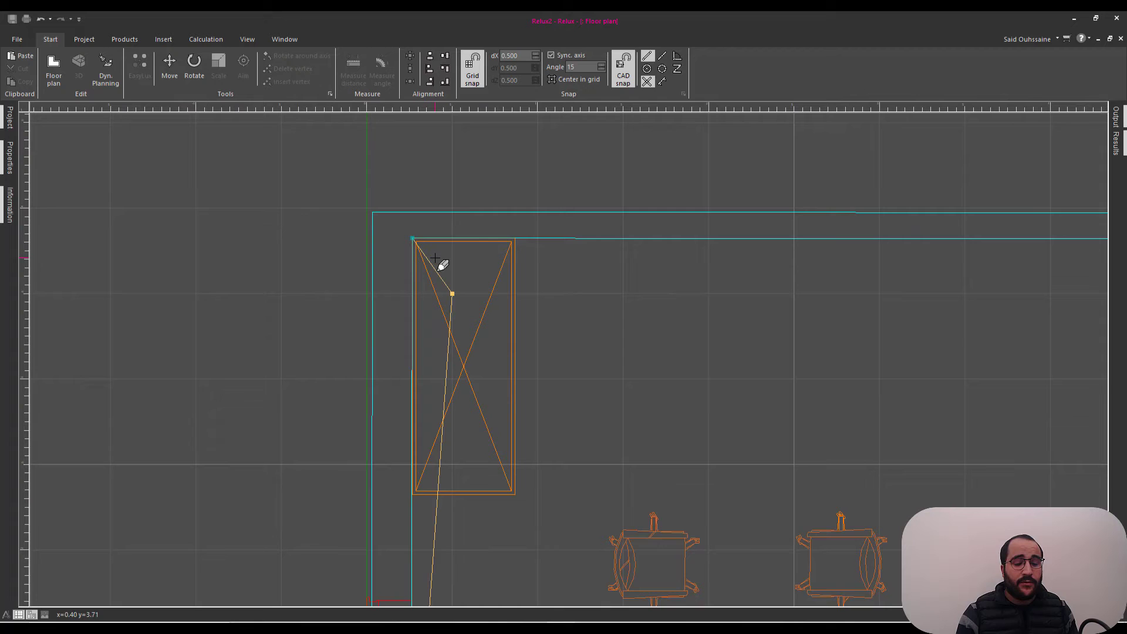
key("Return")
scroll(444, 268, "down", 3)
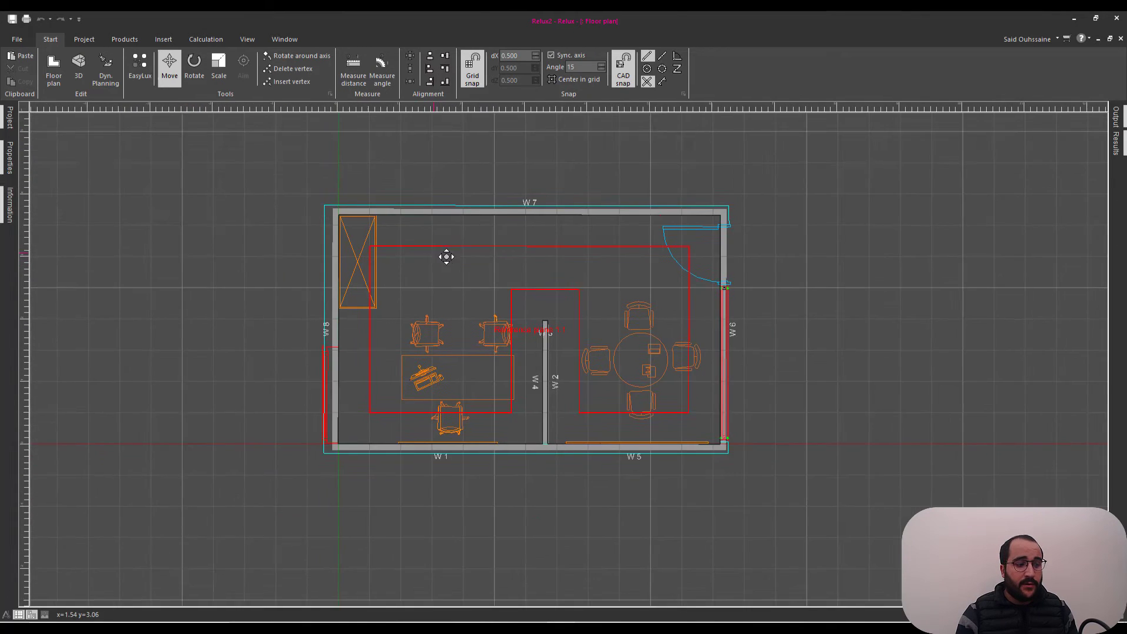
- Switch to the room's 3D view and apply the Extended window layout
middle_click_drag(446, 254, 559, 274)
key("ctrl+Tab")
scroll(503, 281, "down", 5)
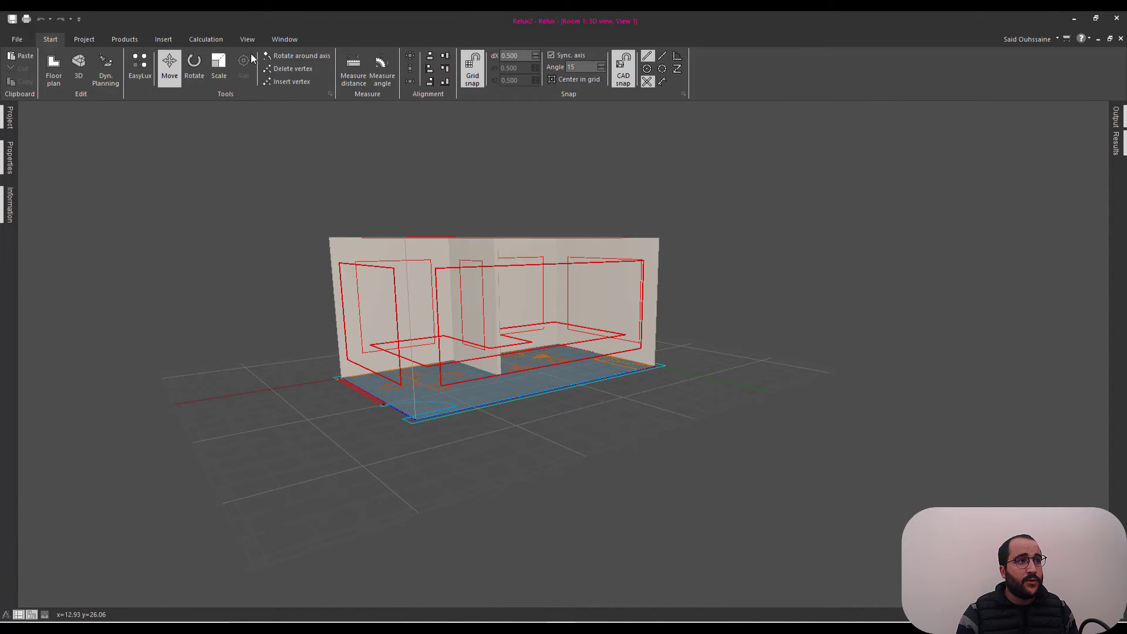
left_click(289, 39)
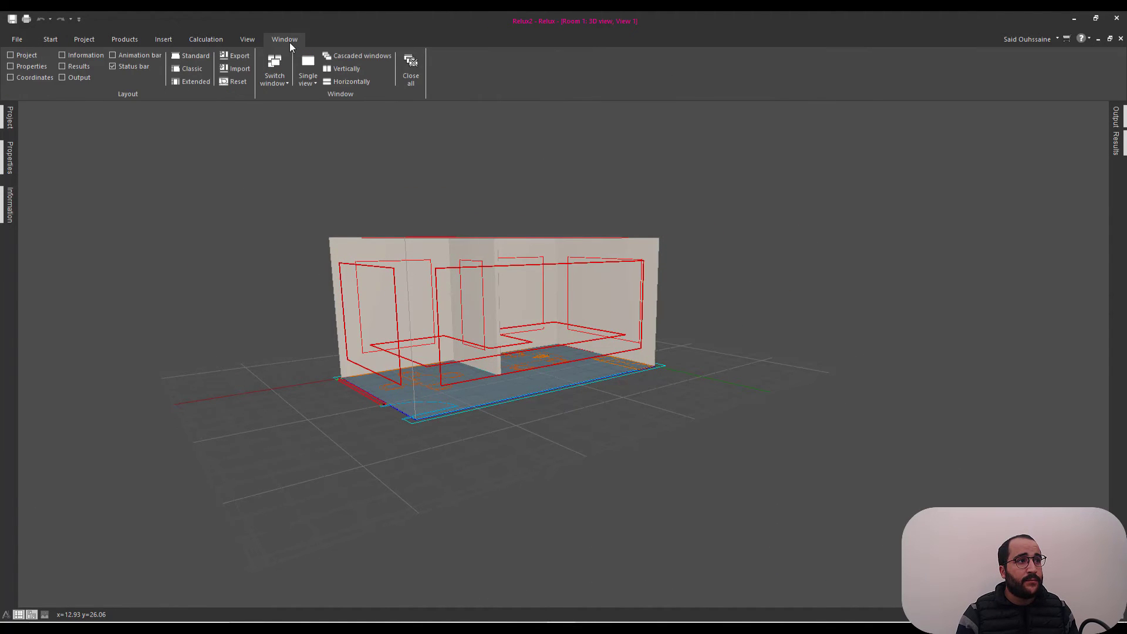
left_click(200, 81)
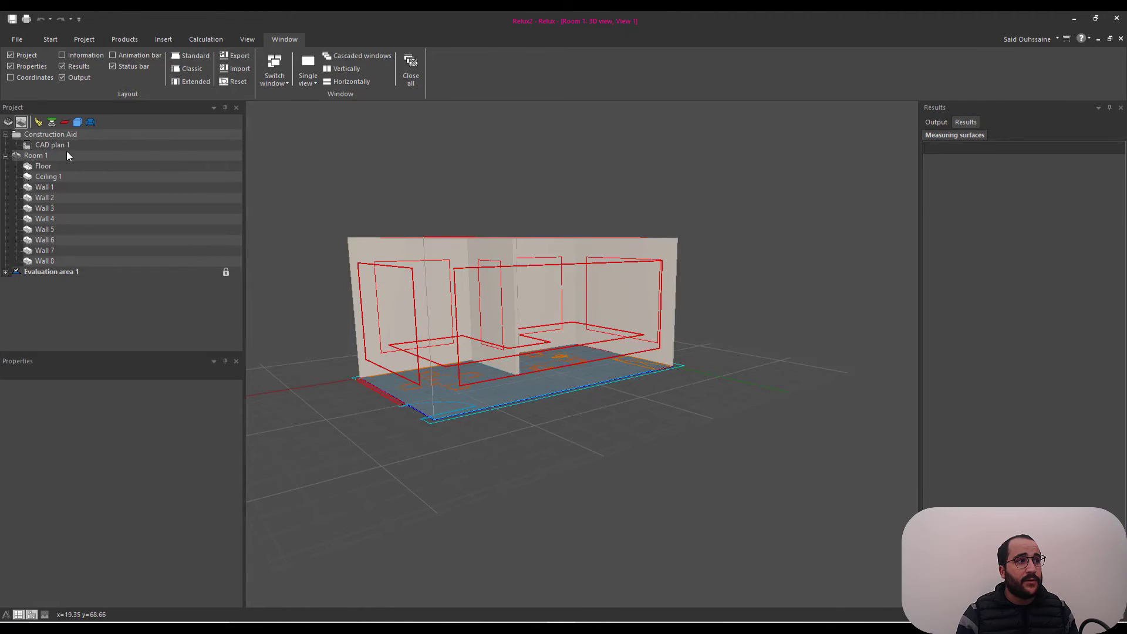
- Delete the wall and ceiling measuring surfaces M 1.1 to M 1.8 from Evaluation area 1, keeping only the reference plane
left_click_drag(722, 284, 555, 281)
scroll(612, 328, "up", 3)
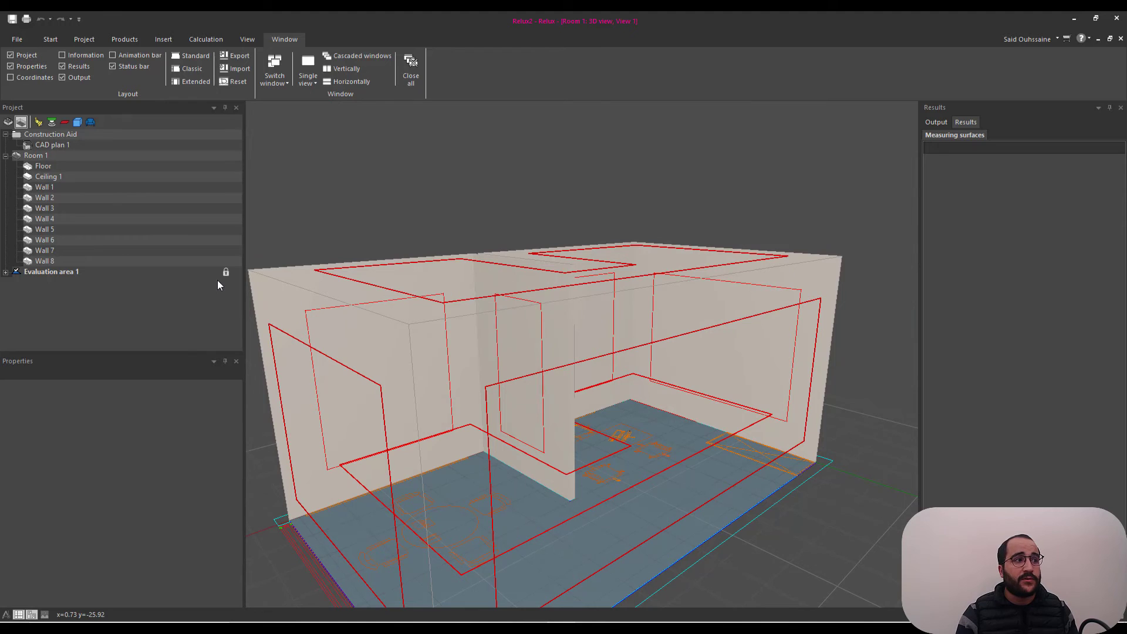
left_click_drag(508, 389, 457, 463)
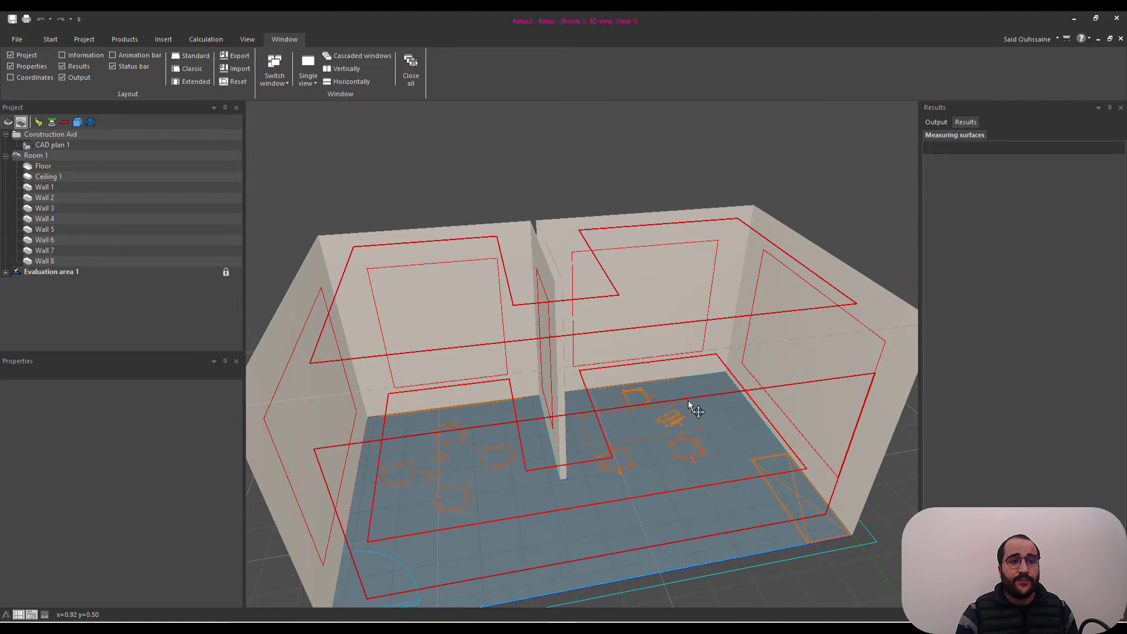
left_click(6, 272)
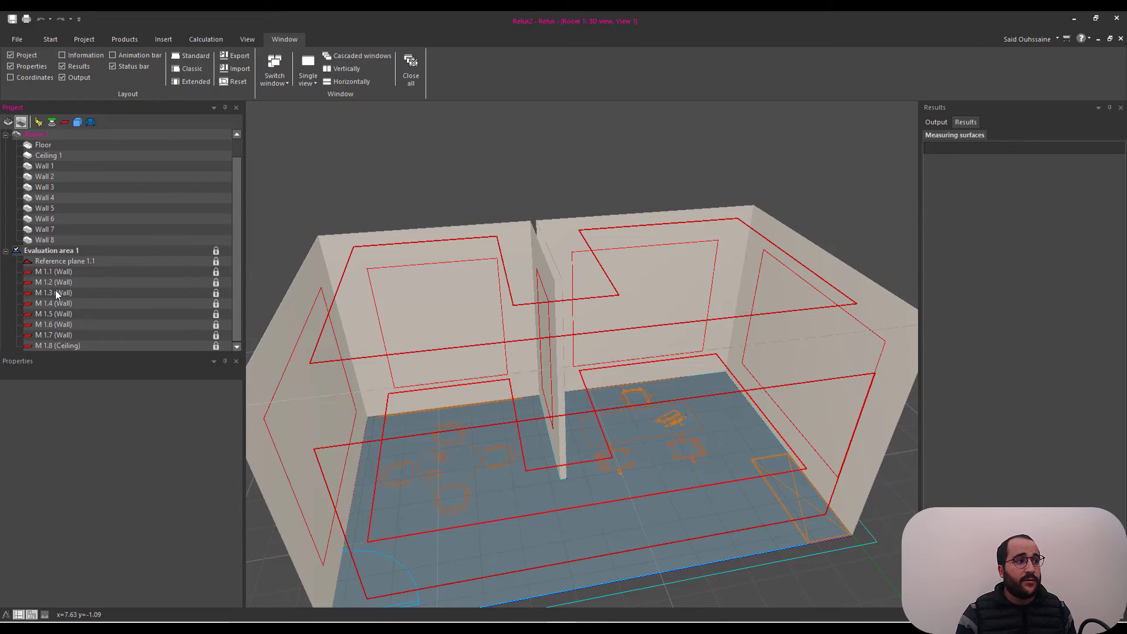
left_click(52, 348)
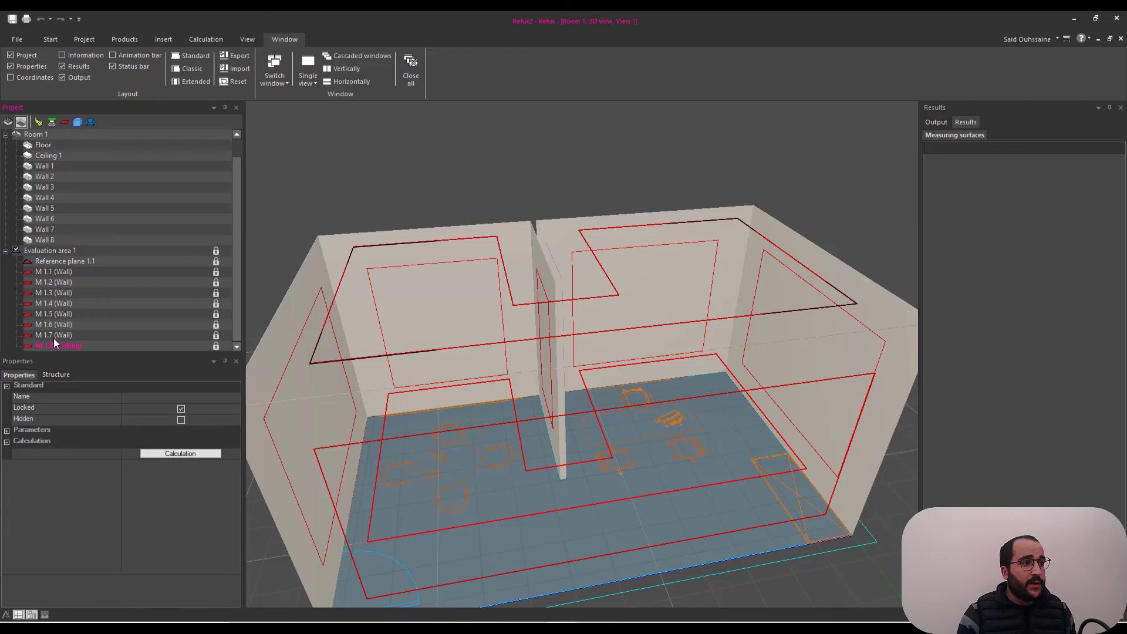
left_click(54, 273)
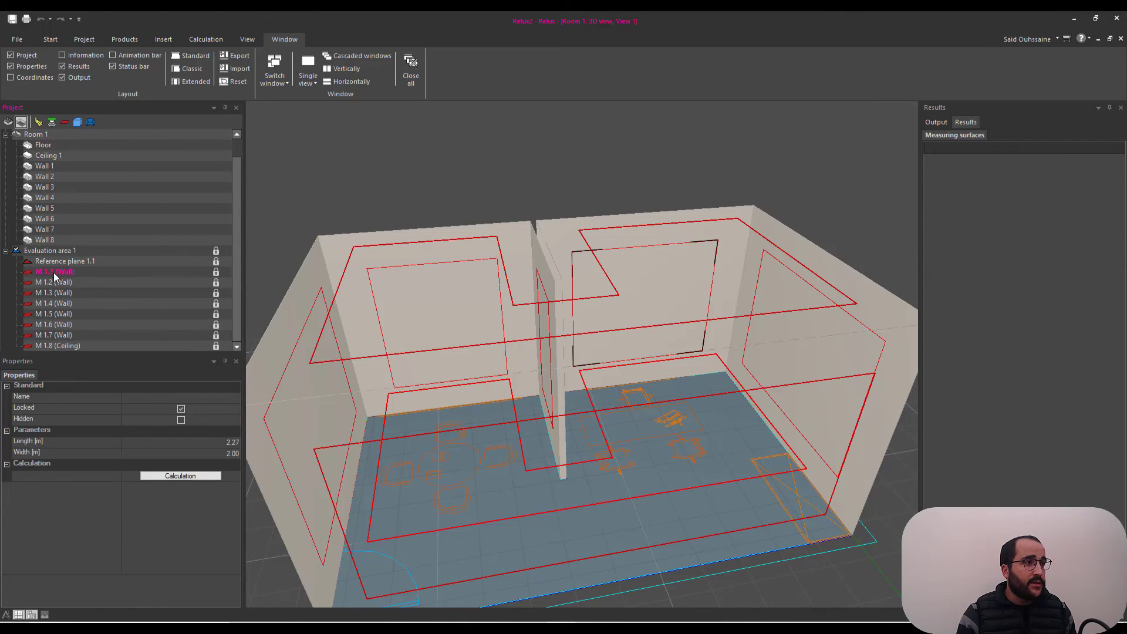
left_click(61, 346)
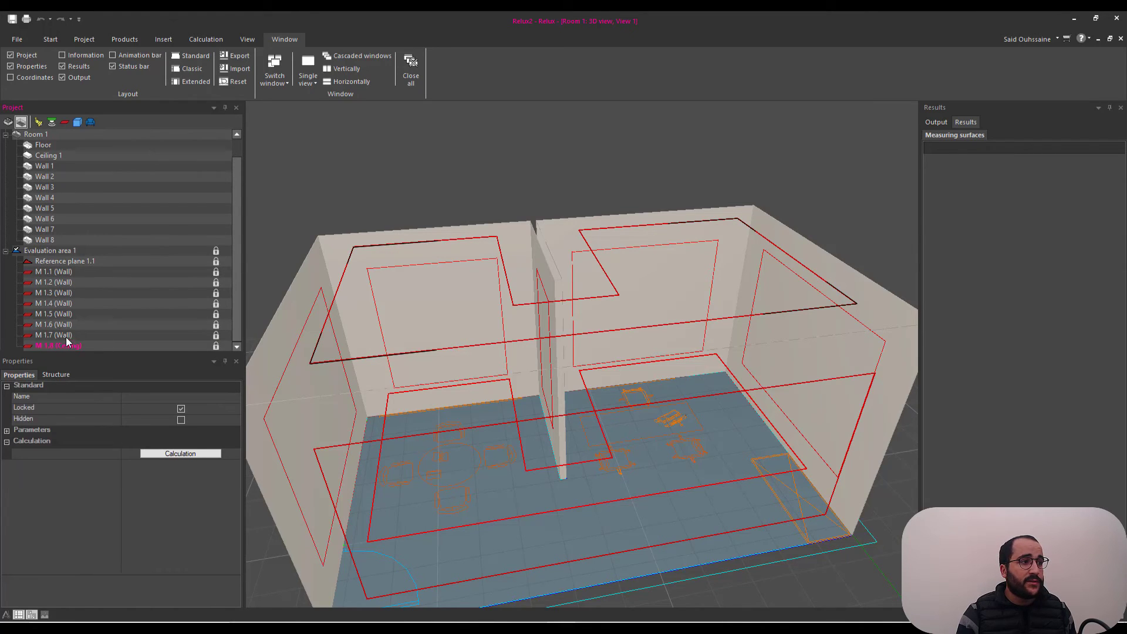
left_click(58, 272)
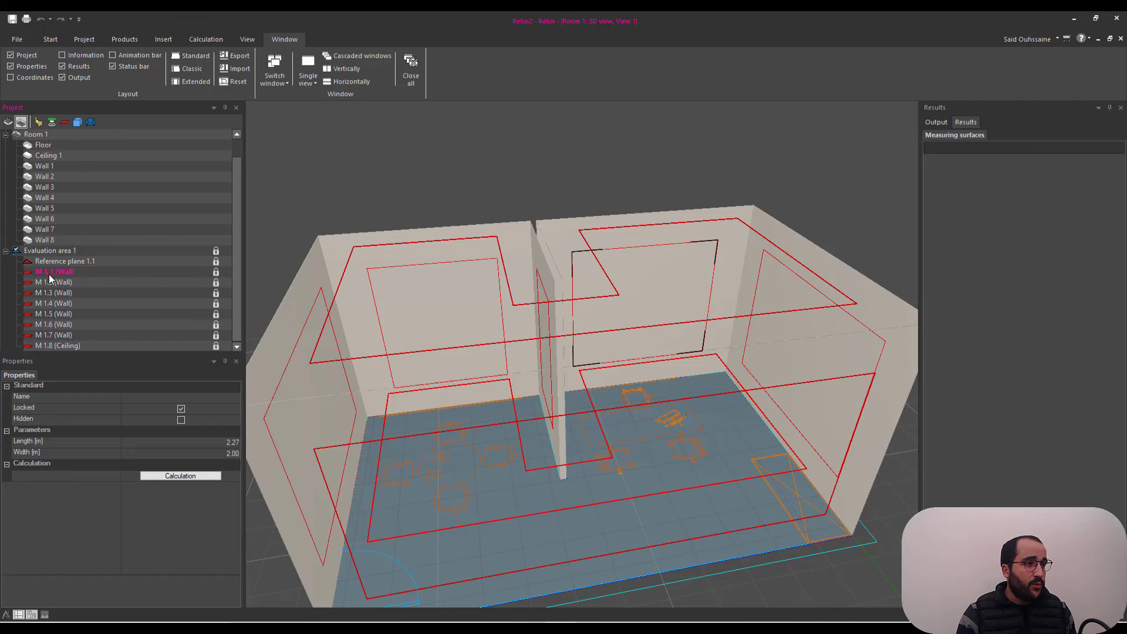
left_click(55, 347, "shift")
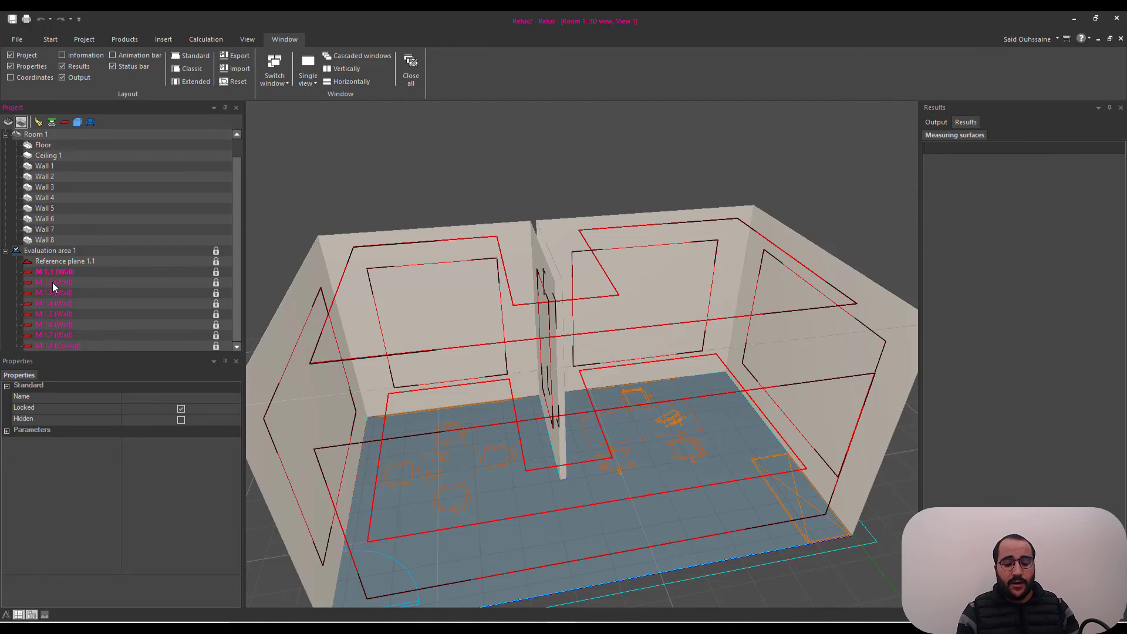
key("Delete")
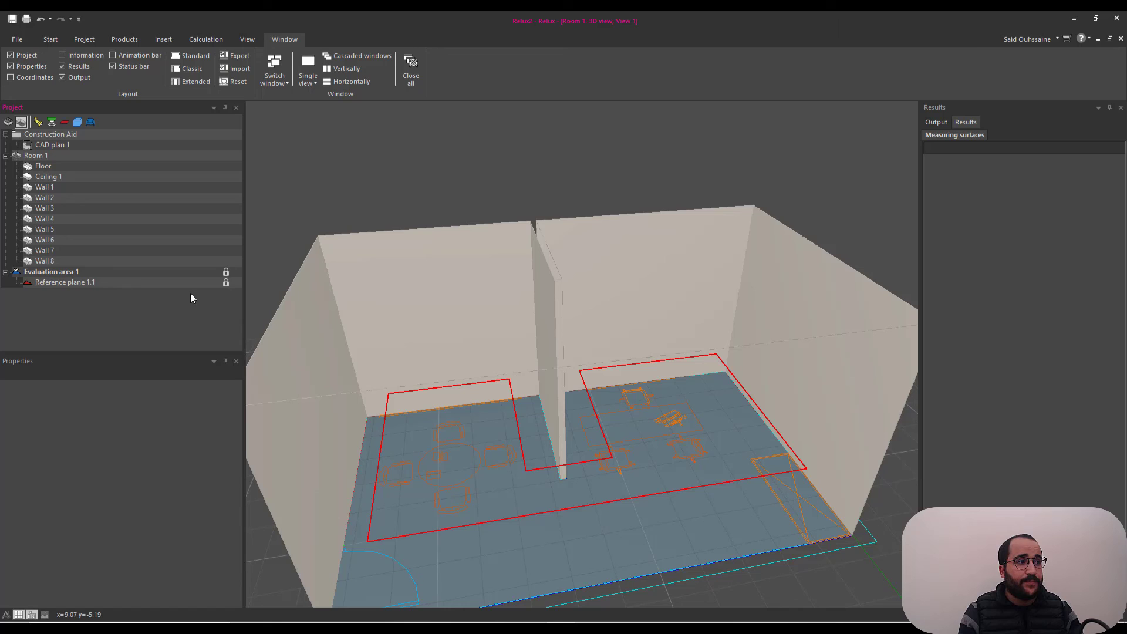
- Hide Evaluation area 1 in the 3D view and clear the selection
left_click(54, 274)
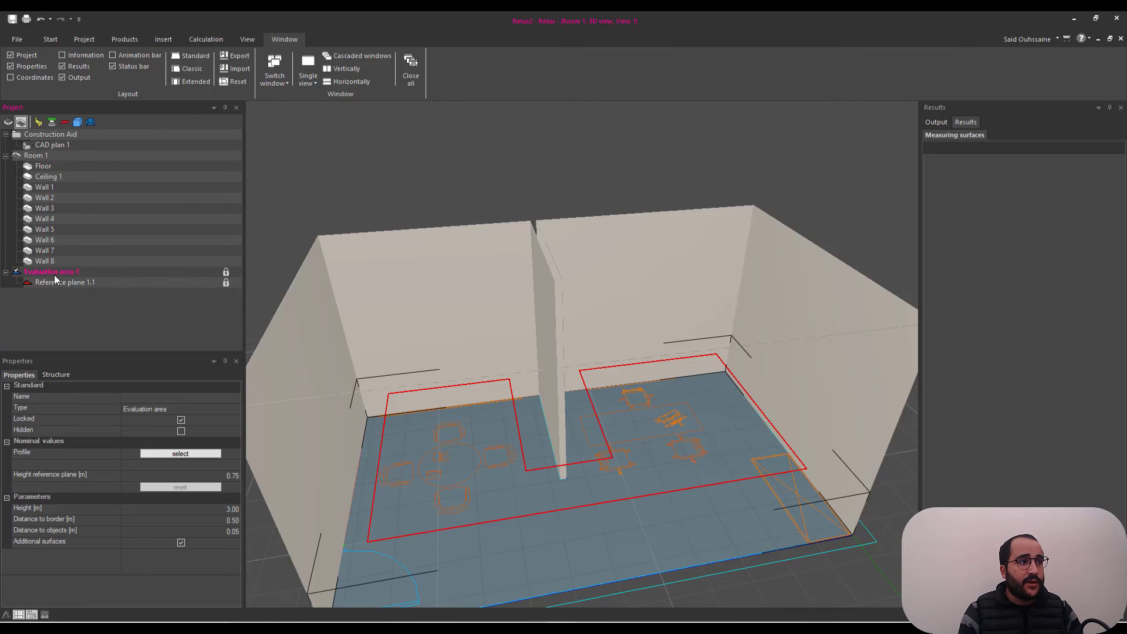
right_click(54, 275)
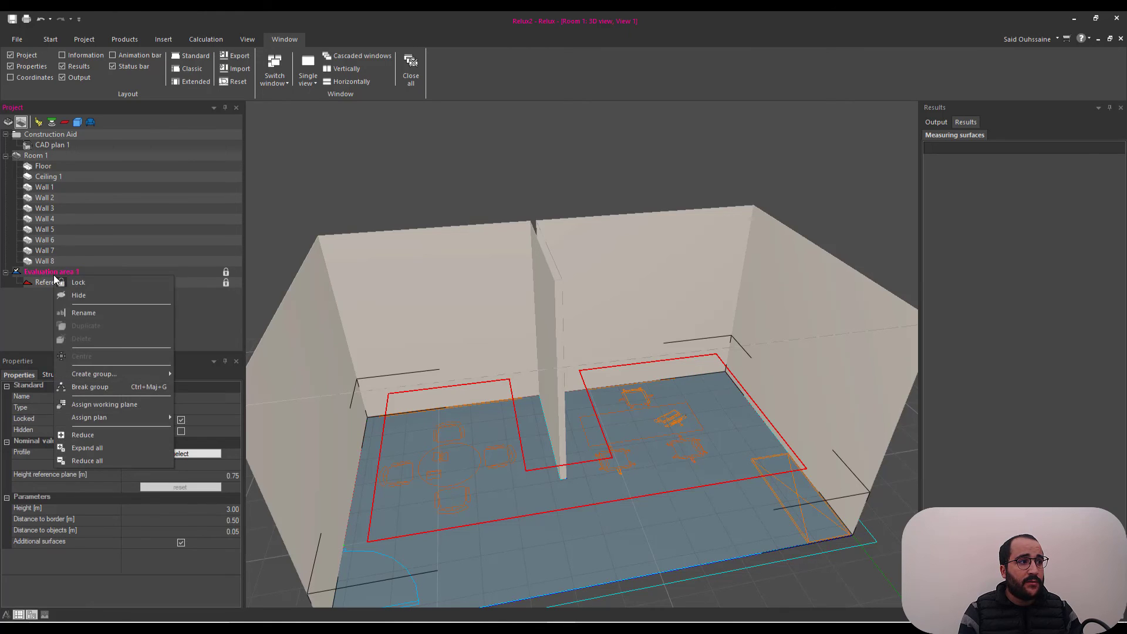
left_click(94, 295)
left_click(411, 182)
- Turn off the contour display in the room's 3D view
scroll(395, 307, "down", 3)
left_click_drag(395, 307, 541, 246)
scroll(508, 317, "up", 5)
scroll(508, 317, "down", 5)
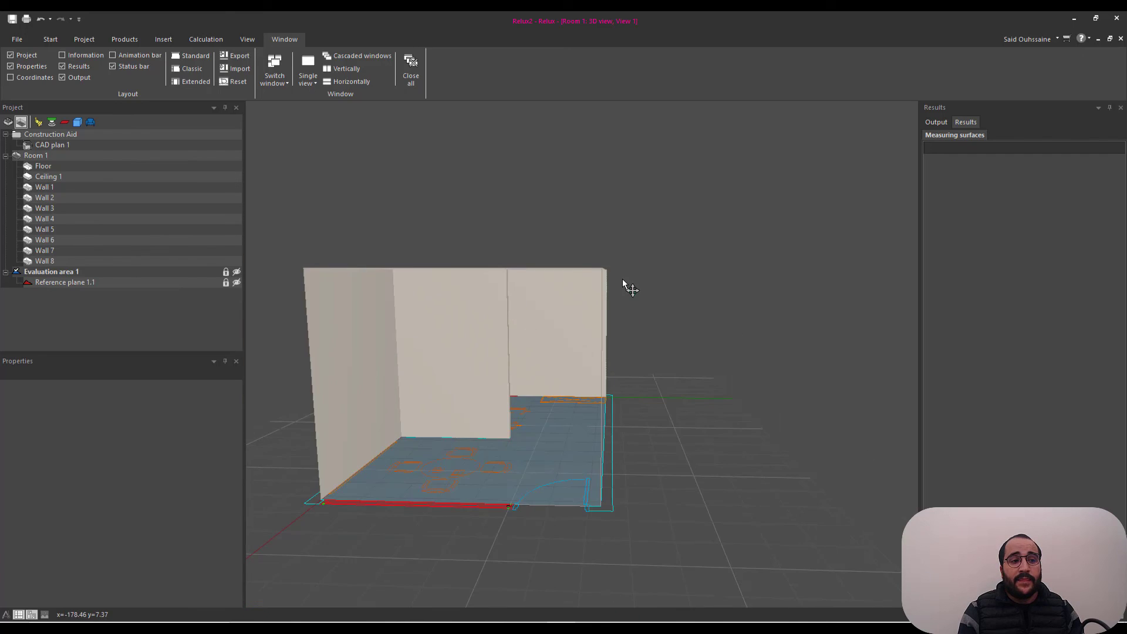
mouse_move(622, 278)
left_mouse_down()
mouse_move(540, 294)
mouse_move(602, 267)
mouse_move(636, 284)
left_mouse_up()
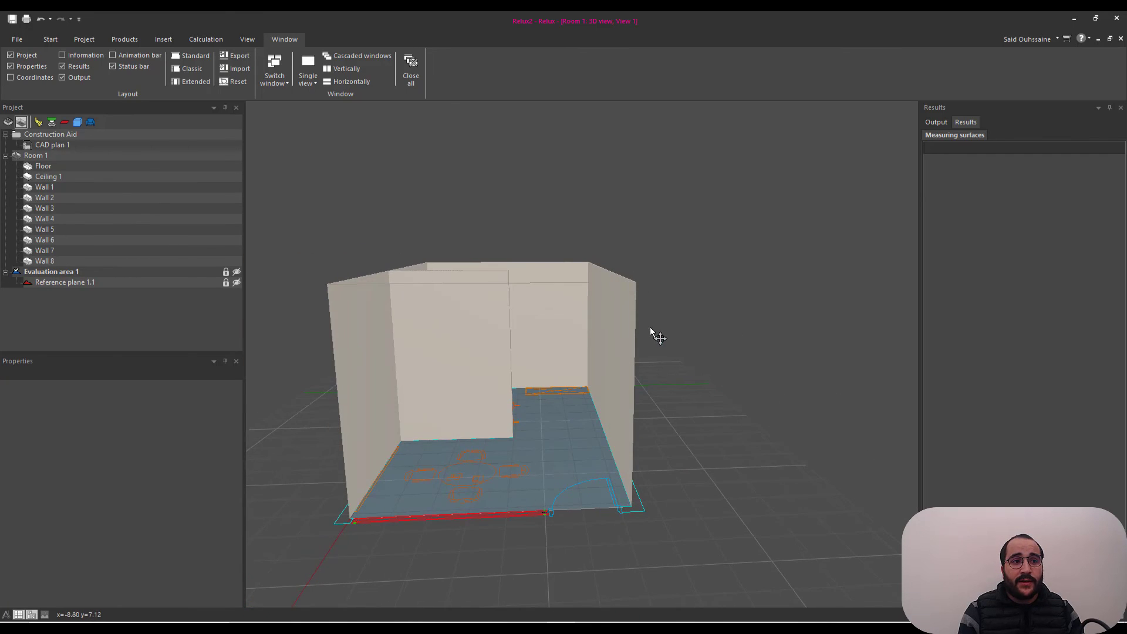
left_click_drag(652, 332, 599, 294)
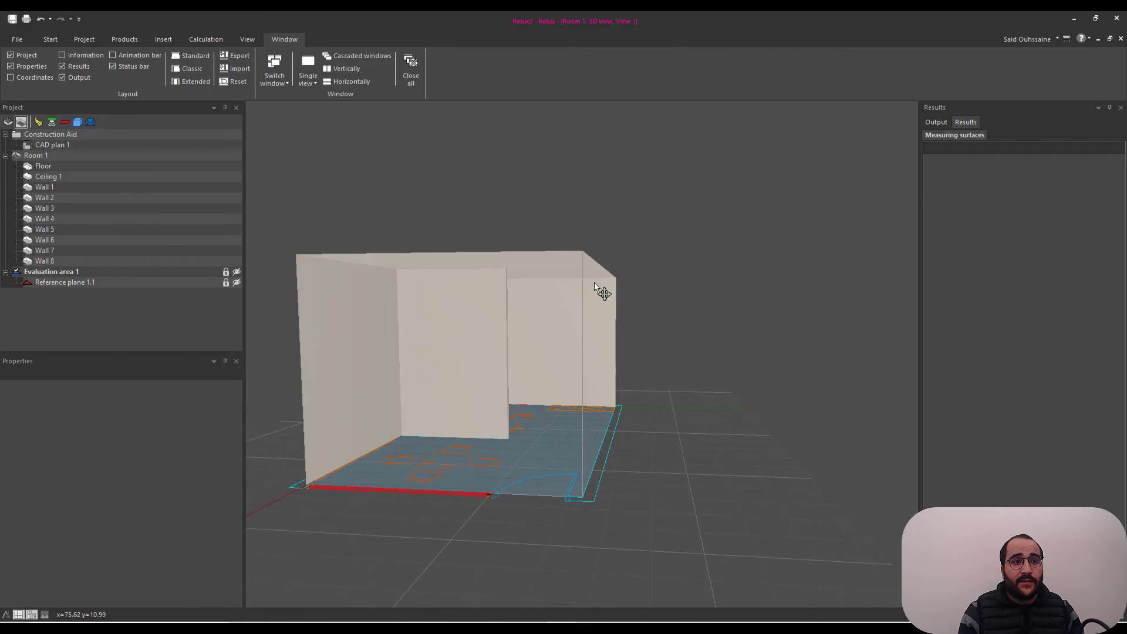
right_click(715, 261)
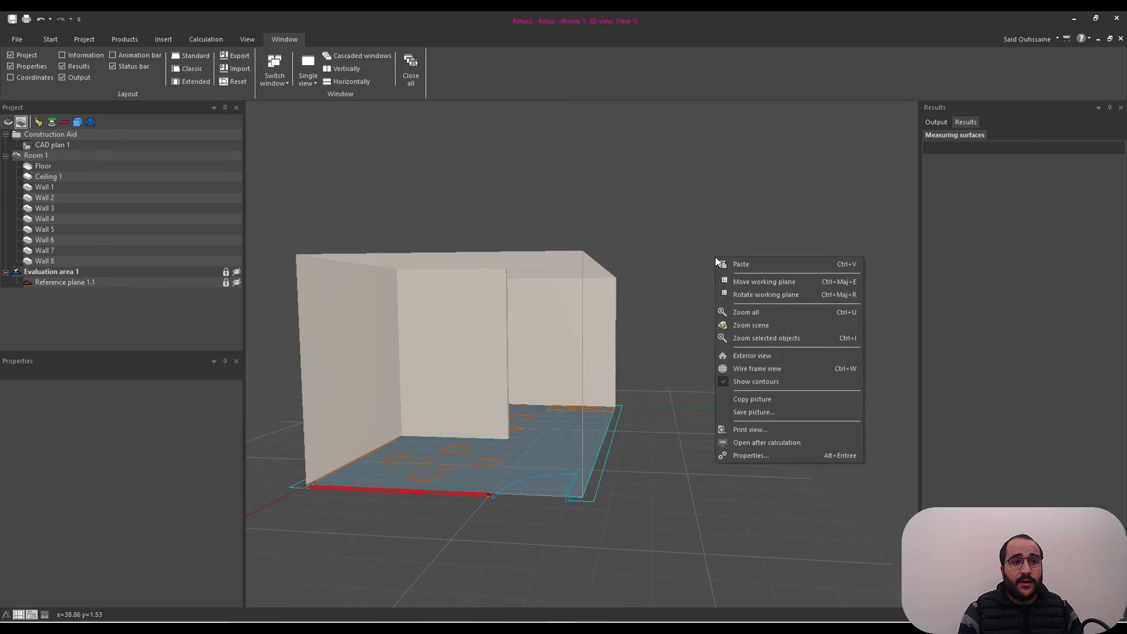
left_click(756, 381)
left_click_drag(754, 390, 578, 347)
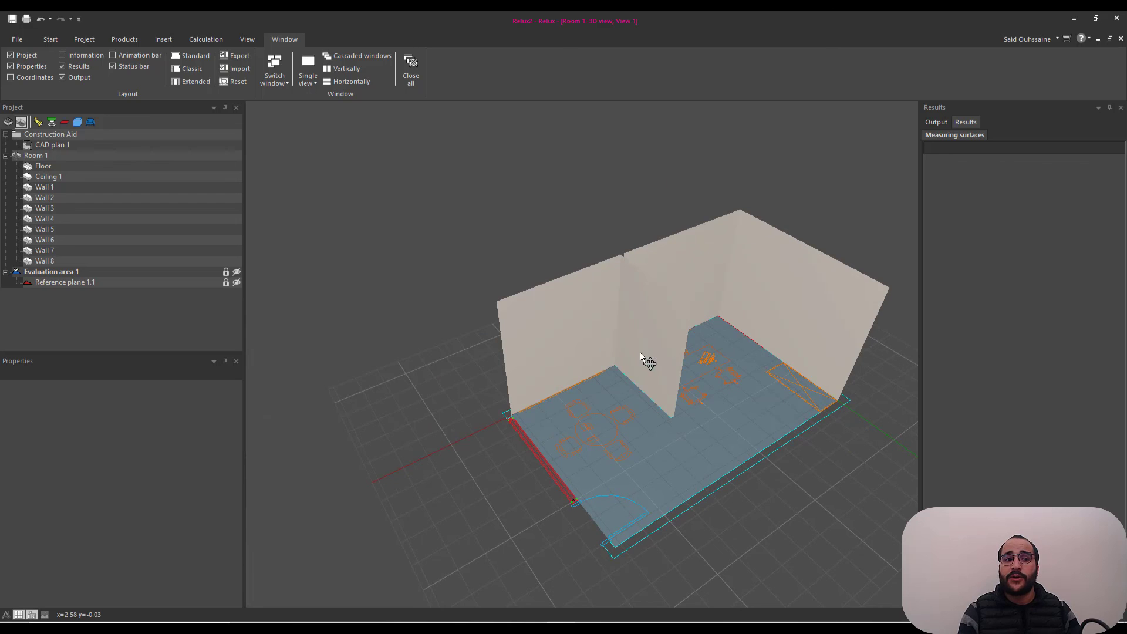
left_click_drag(649, 365, 475, 442)
scroll(543, 390, "up", 3)
scroll(555, 398, "down", 3)
left_click_drag(529, 399, 502, 433)
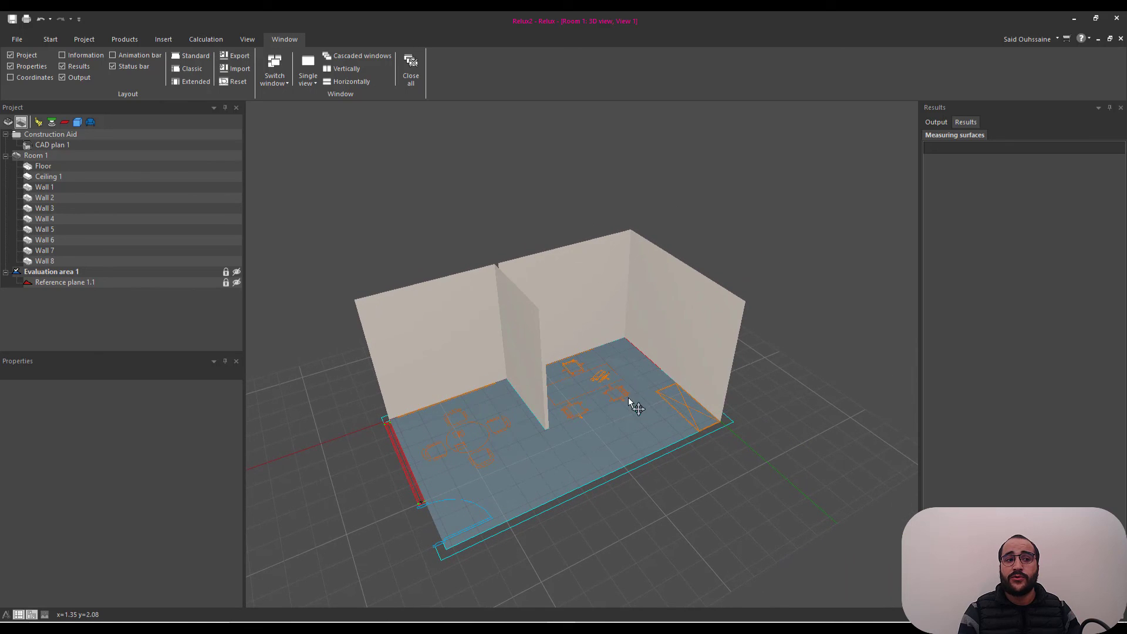